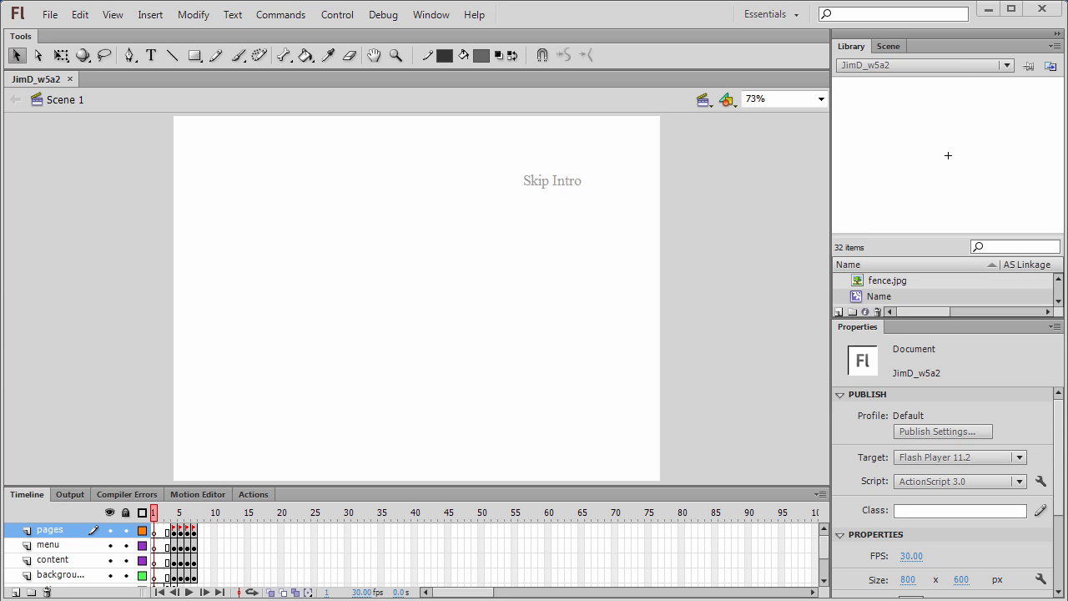
Step: Test the movie, skip the intro, and view the About, Portfolio and Contact pages
key(ctrl+Return)
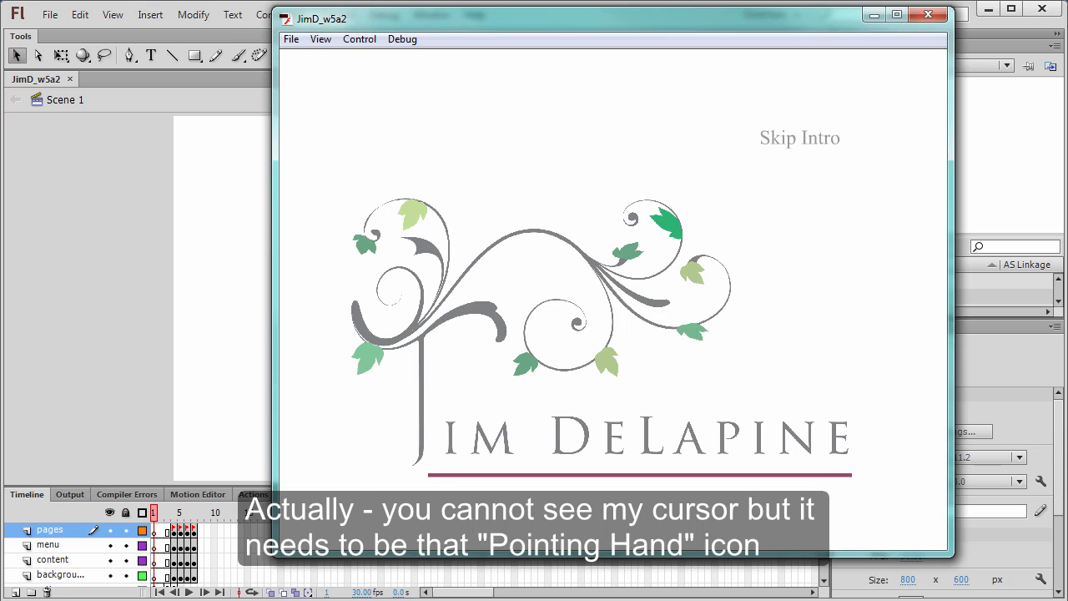
click(800, 138)
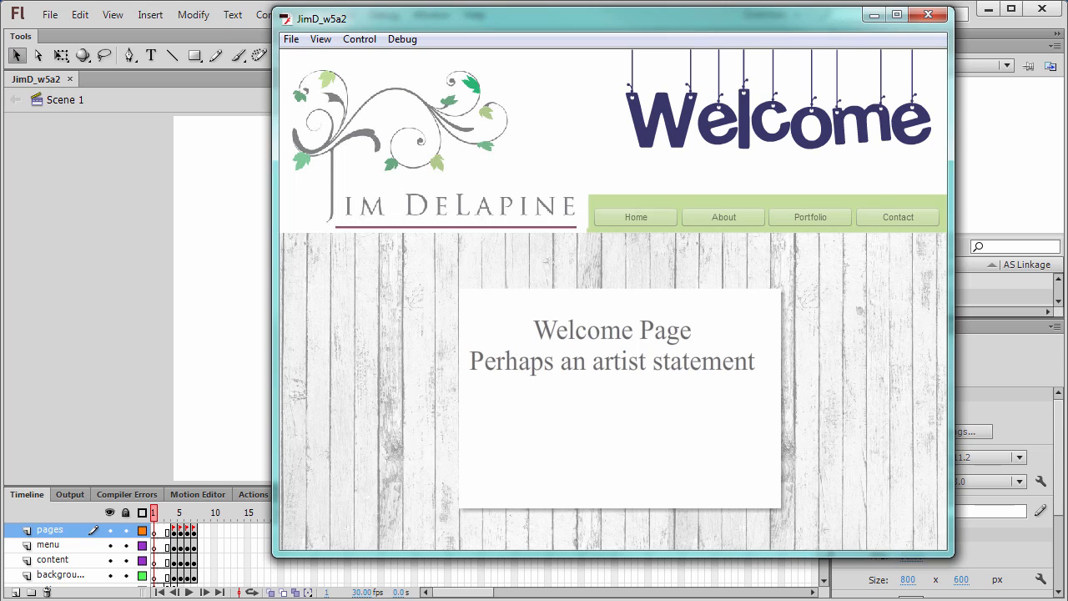
drag(584, 7, 518, 19)
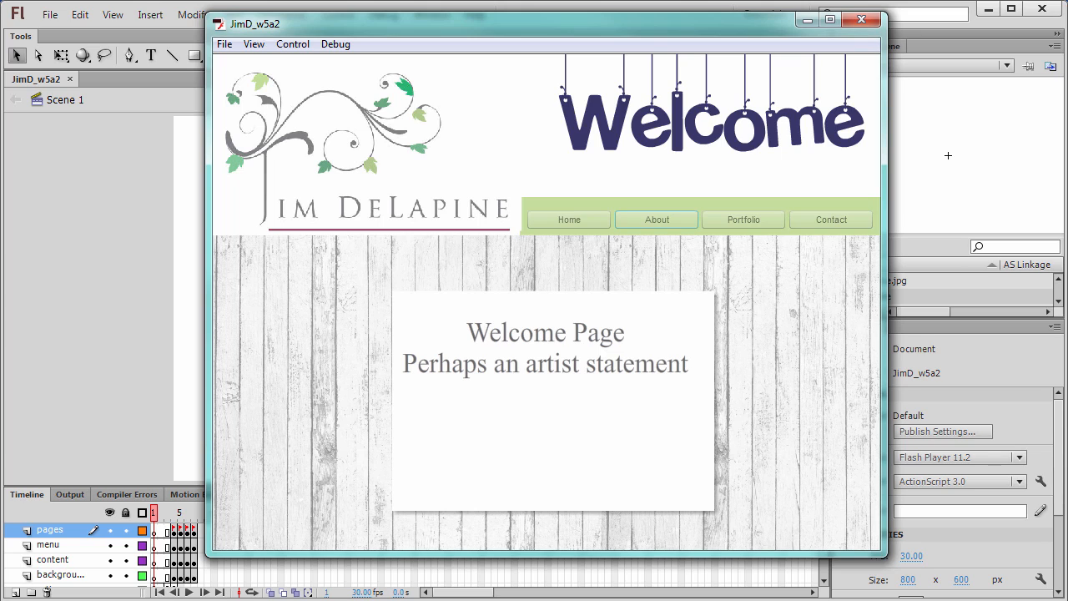
click(657, 220)
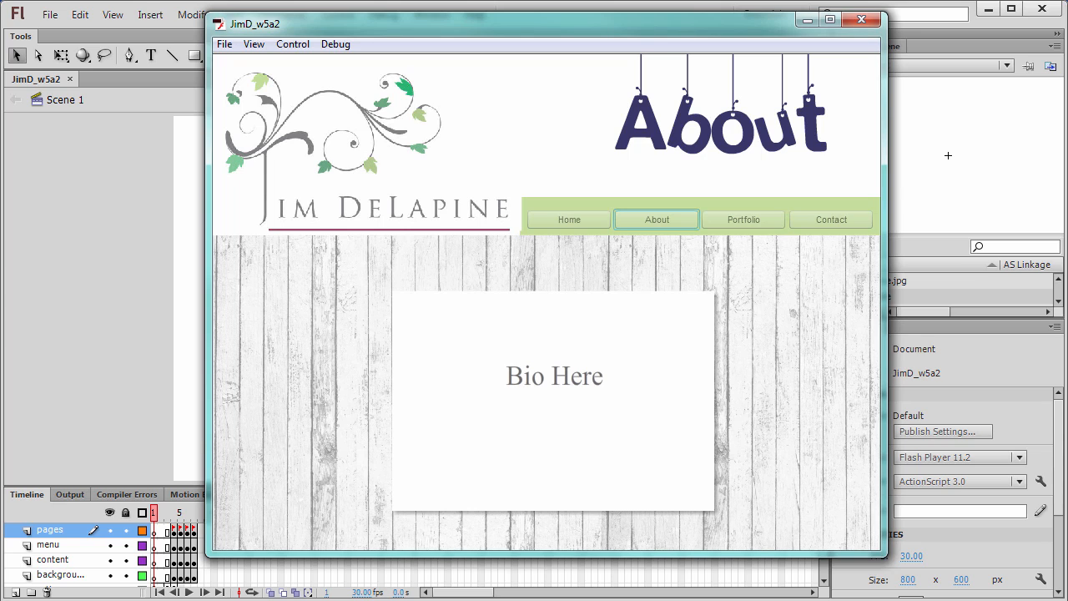
click(744, 220)
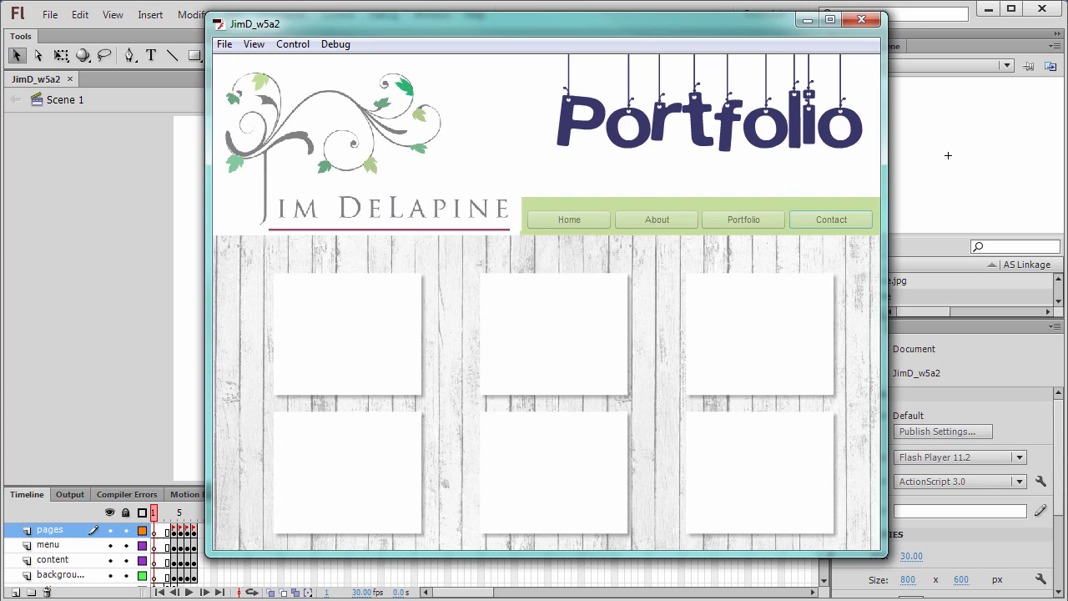
click(831, 220)
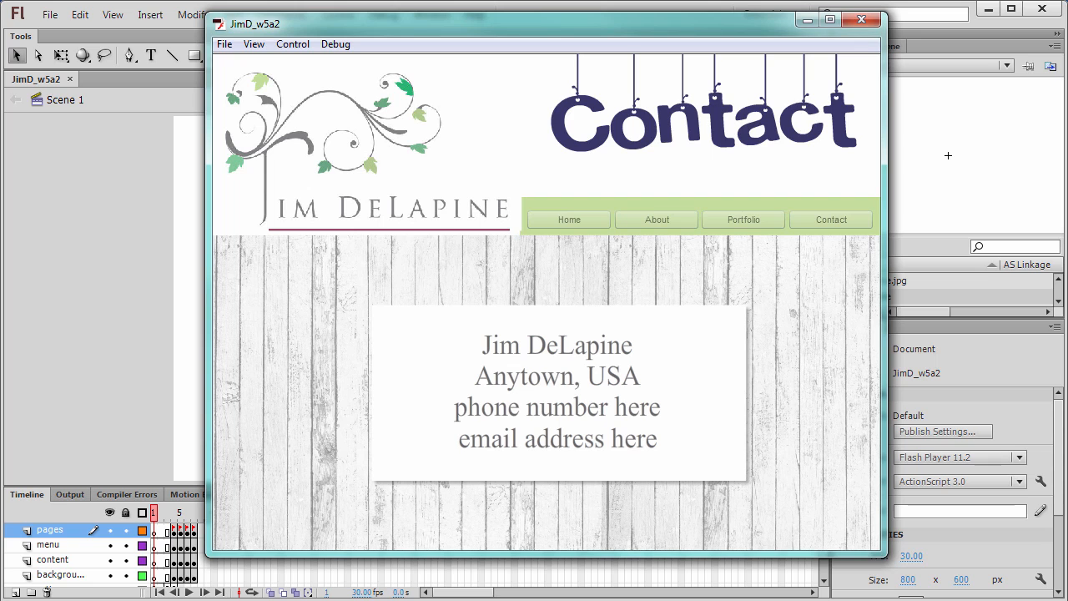
Step: Check the menu navigation by switching repeatedly between Home, About, Portfolio and Contact, and close the preview on Home
click(743, 219)
click(656, 220)
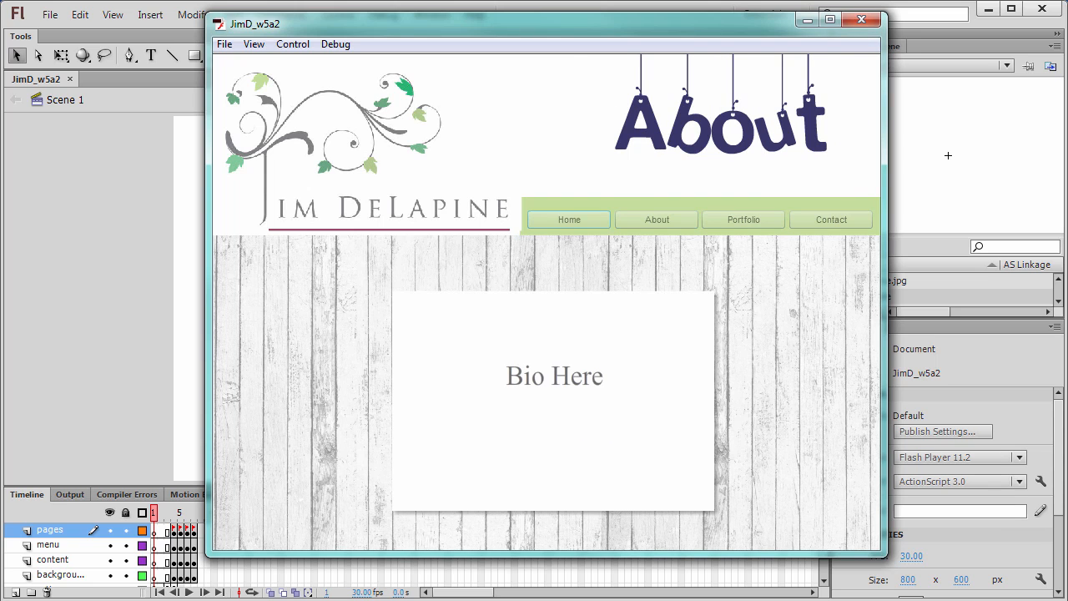
click(569, 220)
click(656, 220)
click(744, 219)
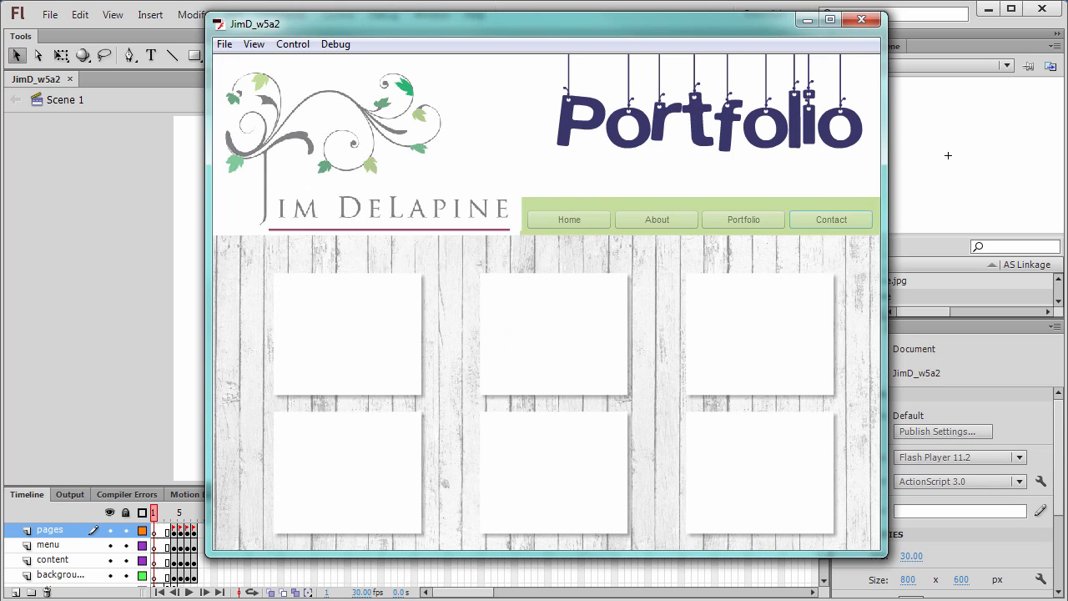
click(831, 219)
click(744, 219)
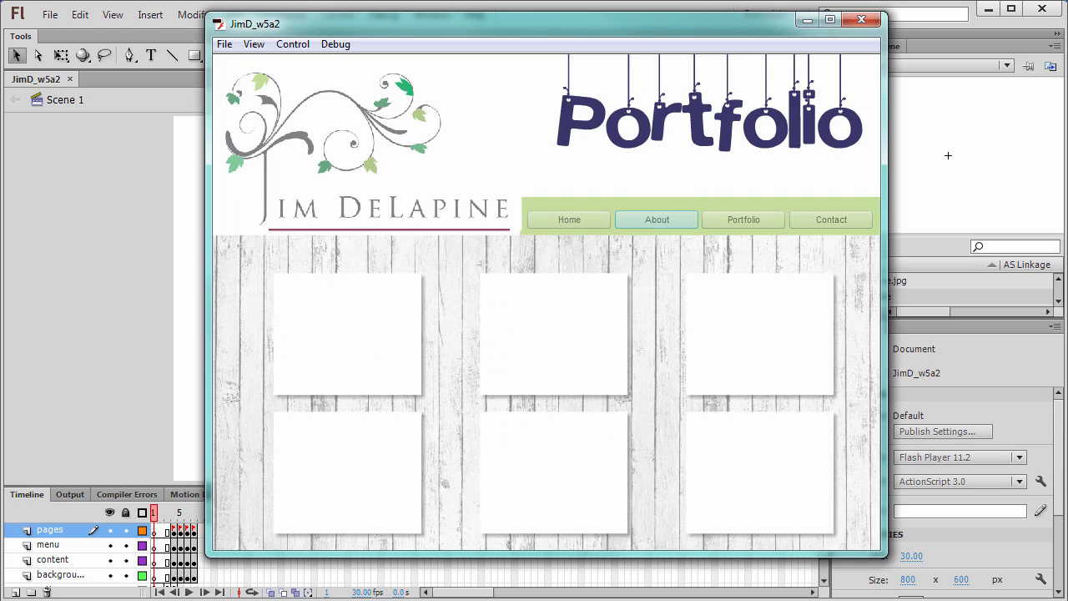
click(656, 220)
click(569, 219)
click(657, 219)
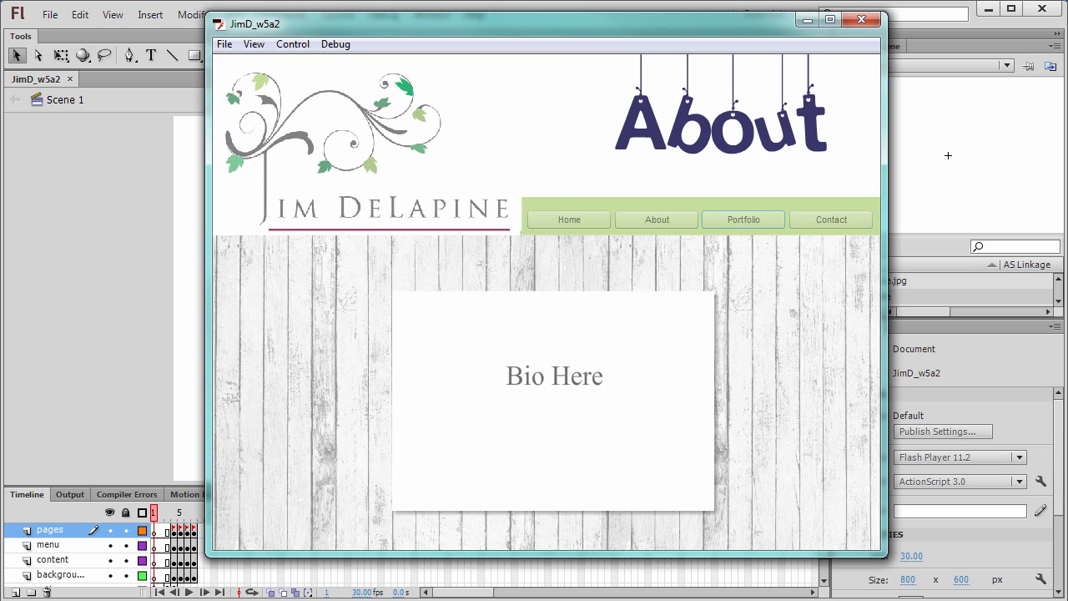
click(743, 220)
click(831, 220)
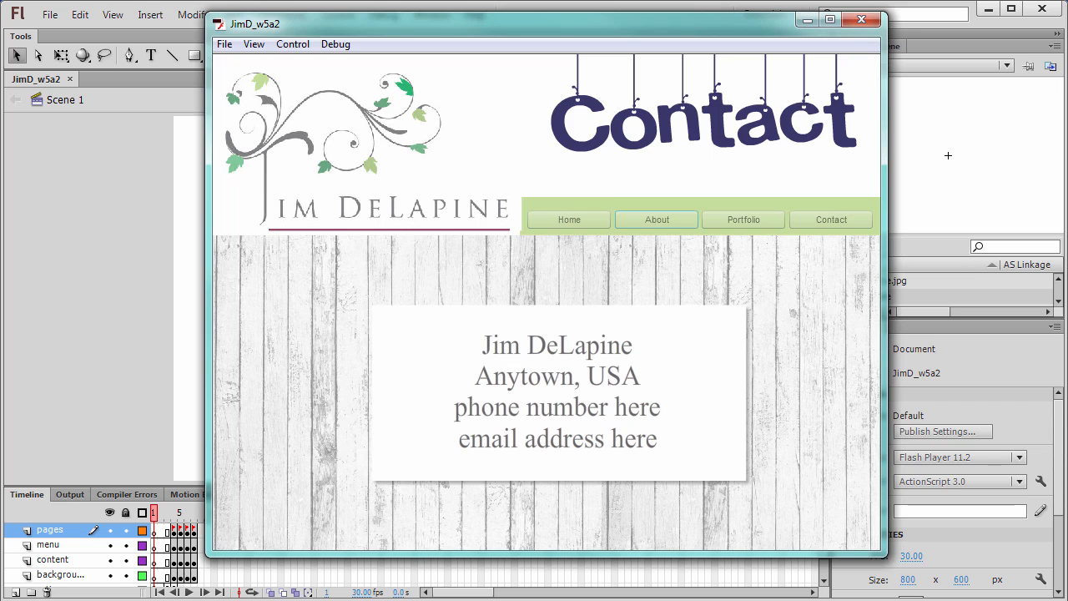
click(656, 219)
click(569, 219)
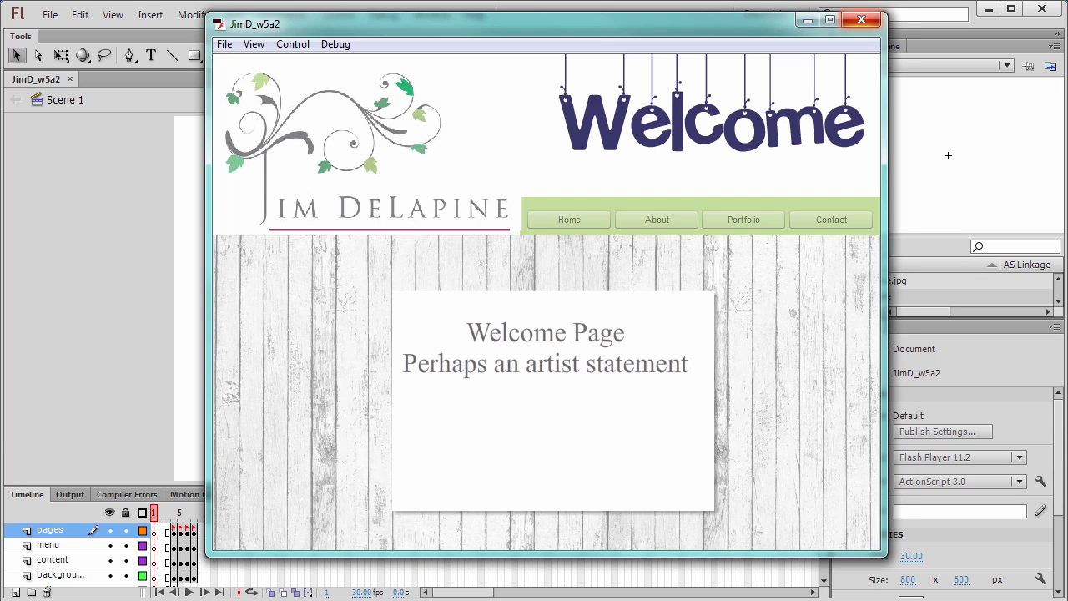
click(861, 19)
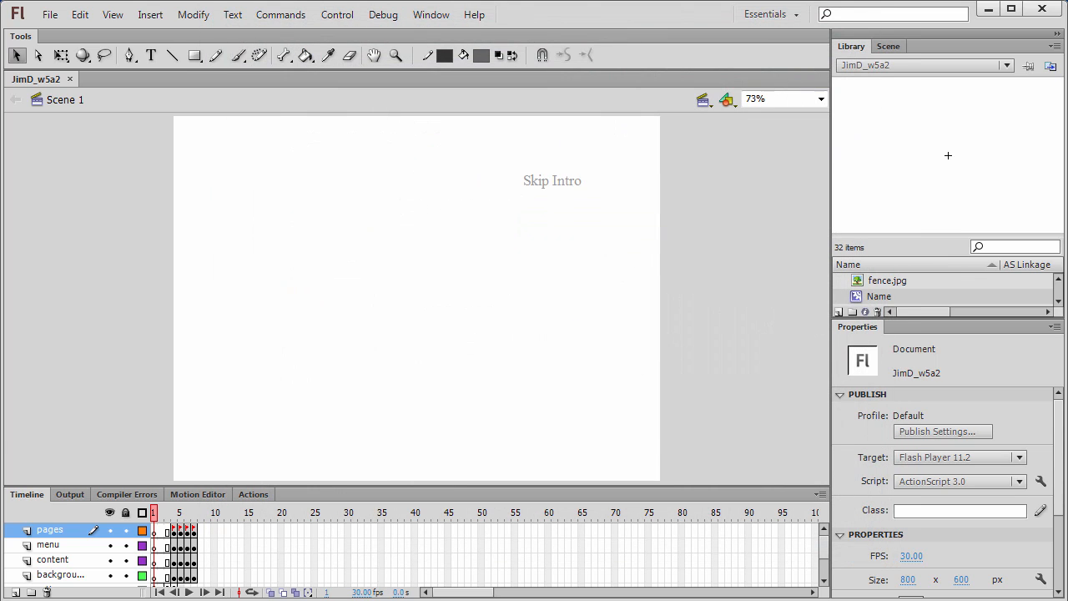
Step: Test the movie again to watch the splash animation without skipping the intro, and close the preview
key(ctrl+Return)
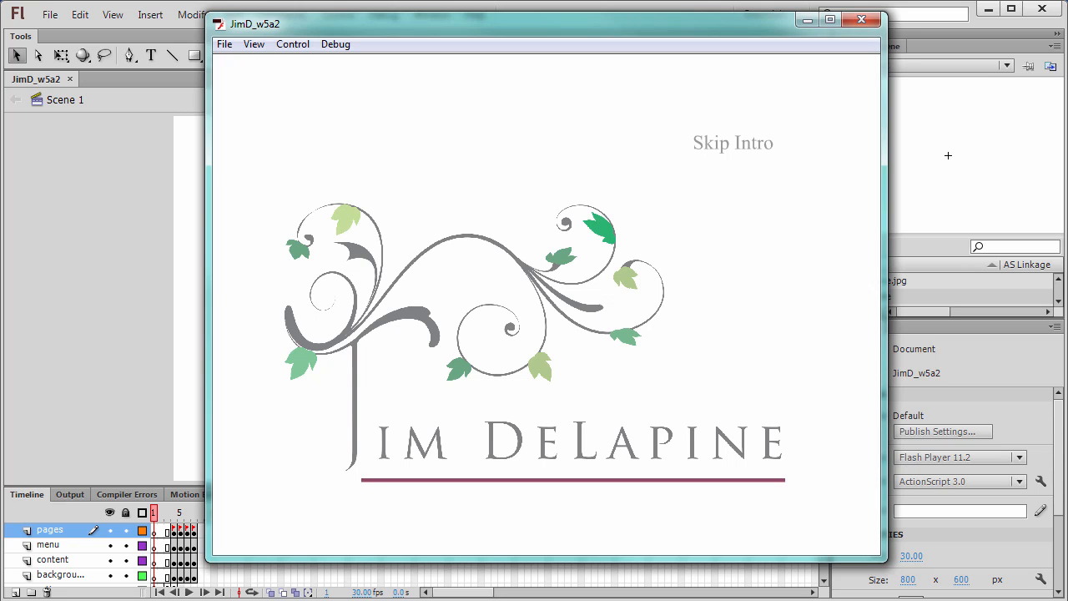
click(861, 20)
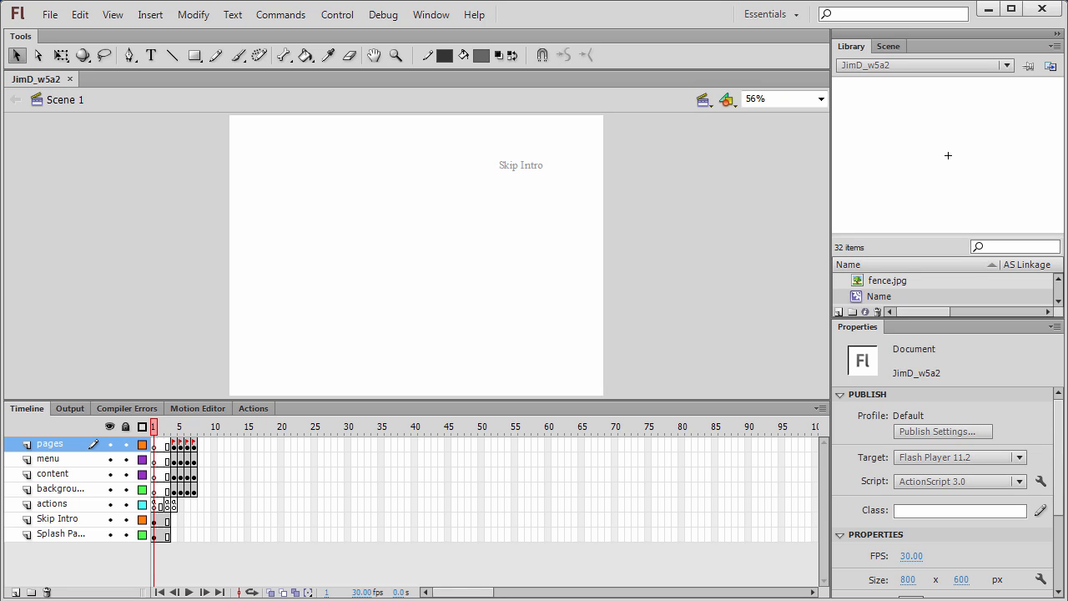
Step: Review the Skip Intro, Splash Page, actions and background layers of the main timeline, and scrub to frame 4
drag(534, 598, 534, 600)
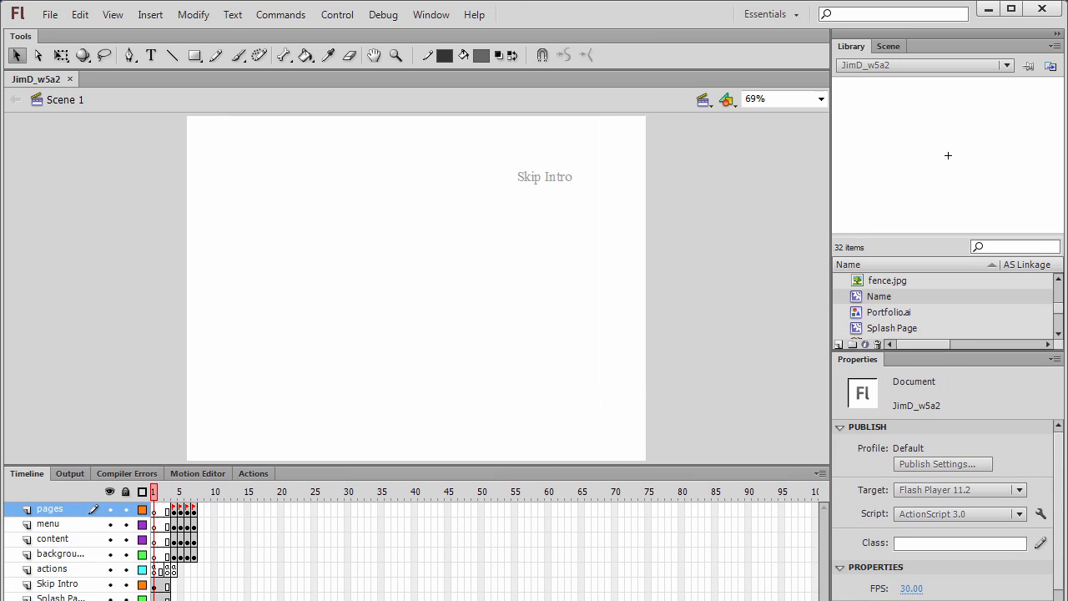
click(57, 584)
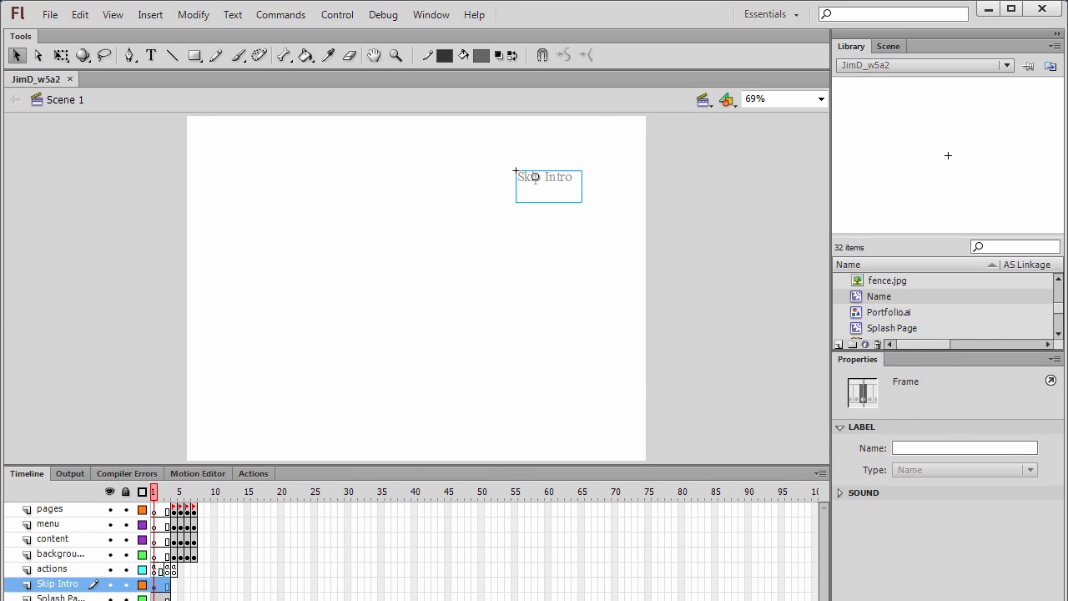
click(60, 597)
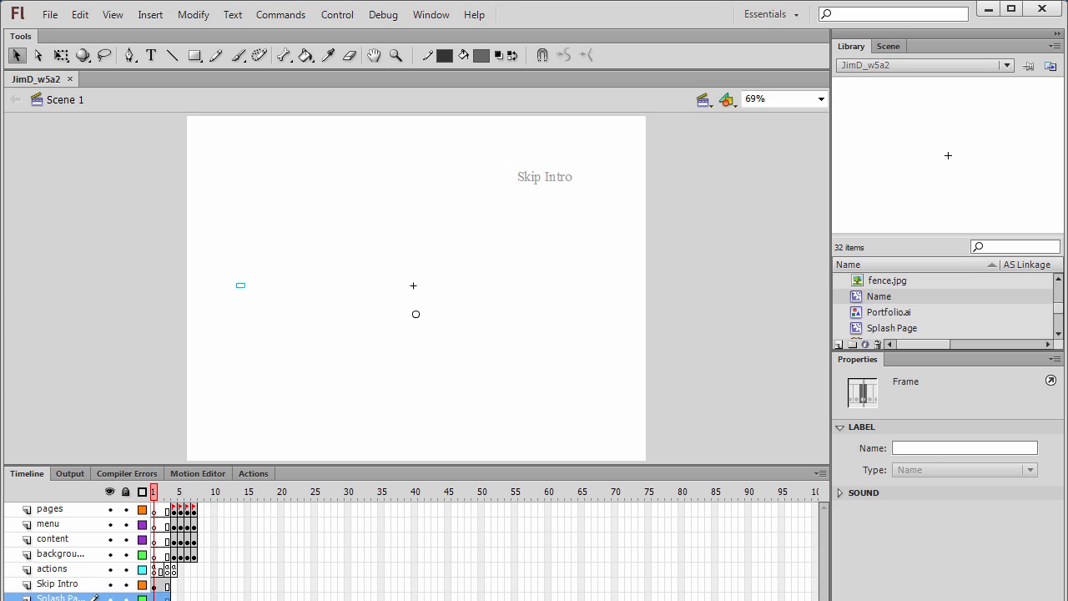
click(52, 569)
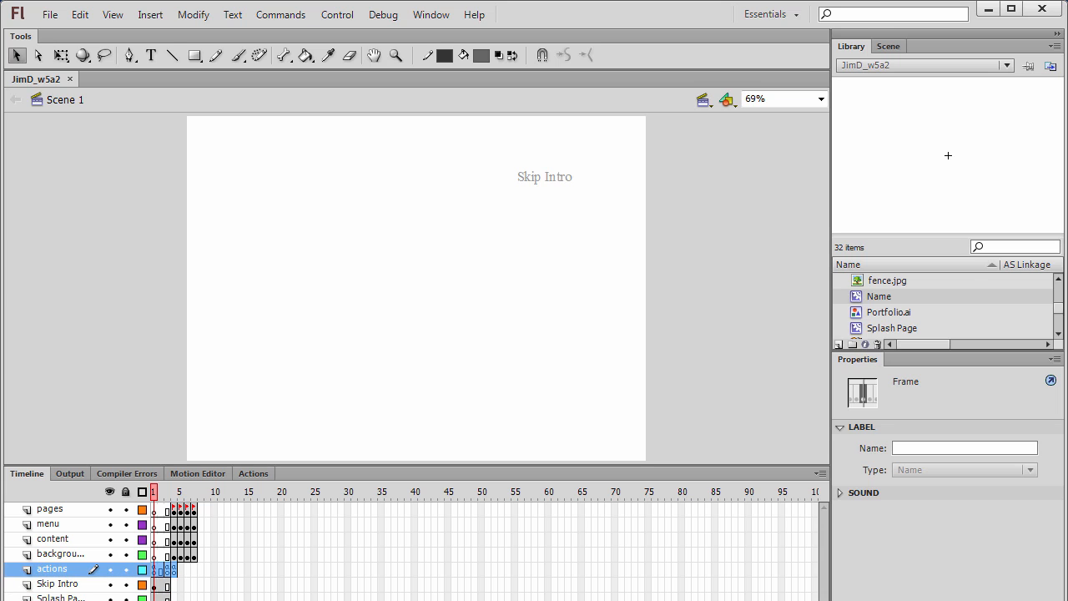
click(60, 554)
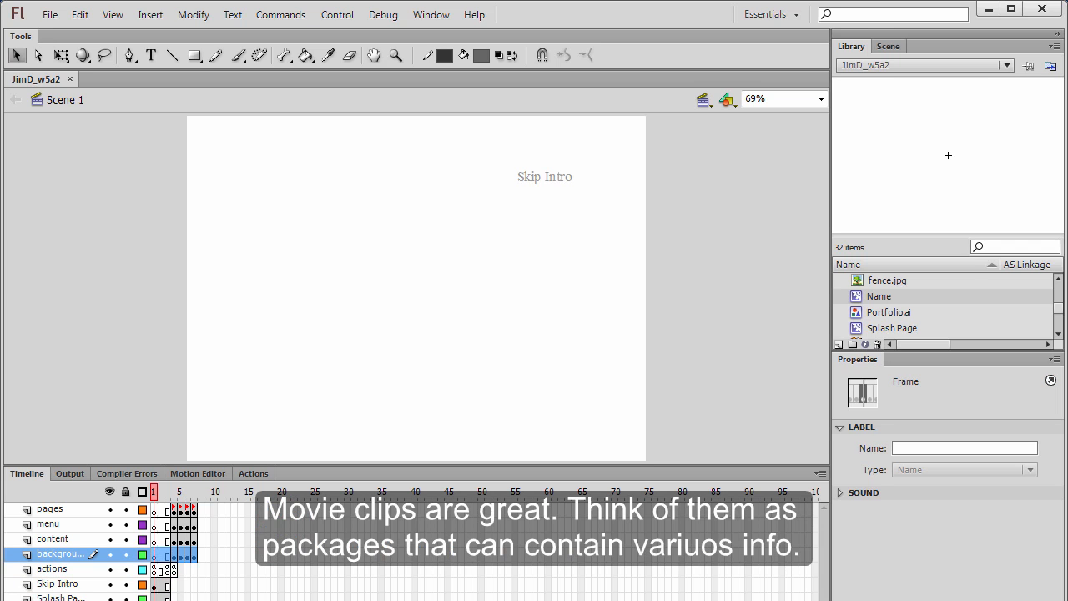
drag(154, 492, 175, 491)
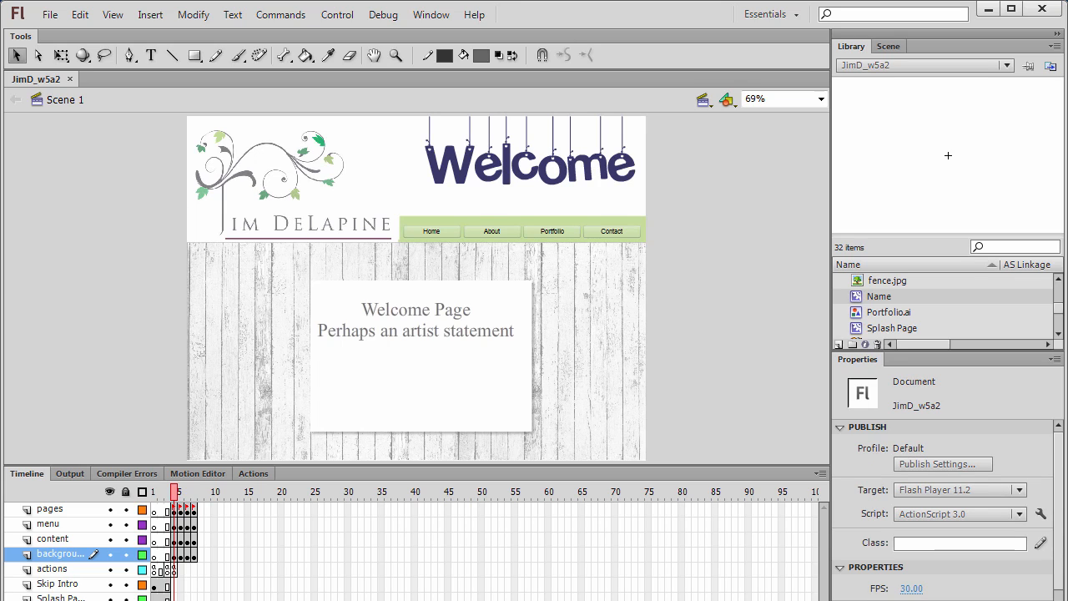
Step: View the ActionScript attached to frame 1 of the actions layer, and return to the timeline
click(154, 570)
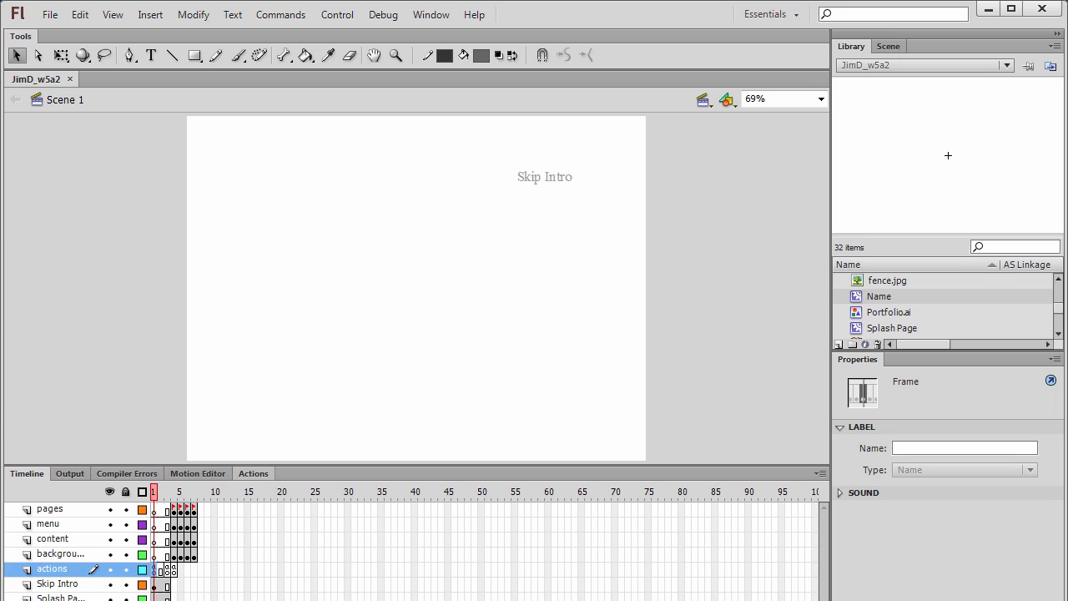
key(F9)
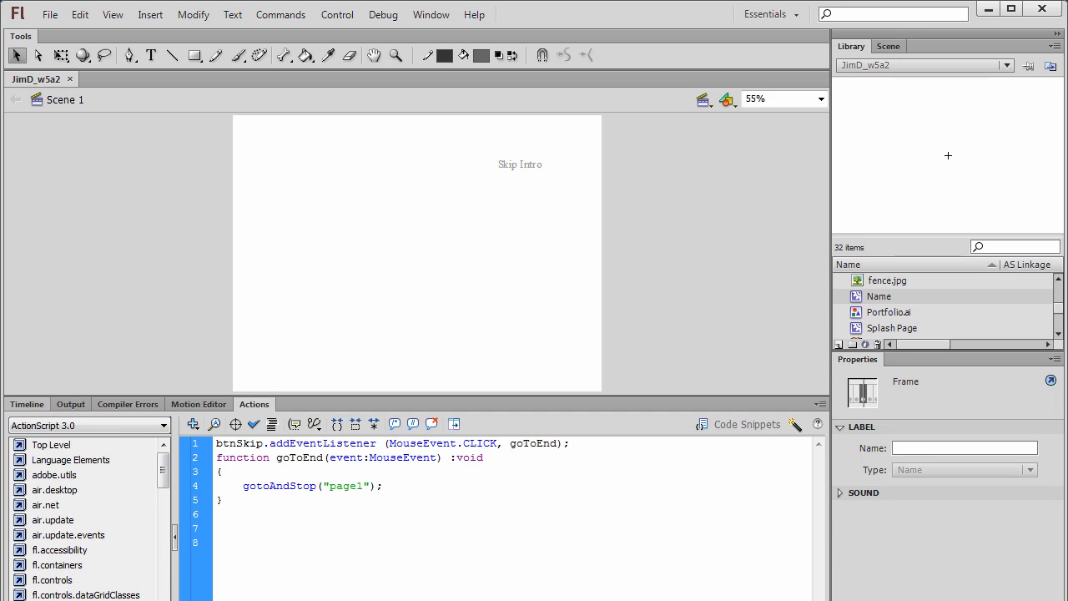
key(F9)
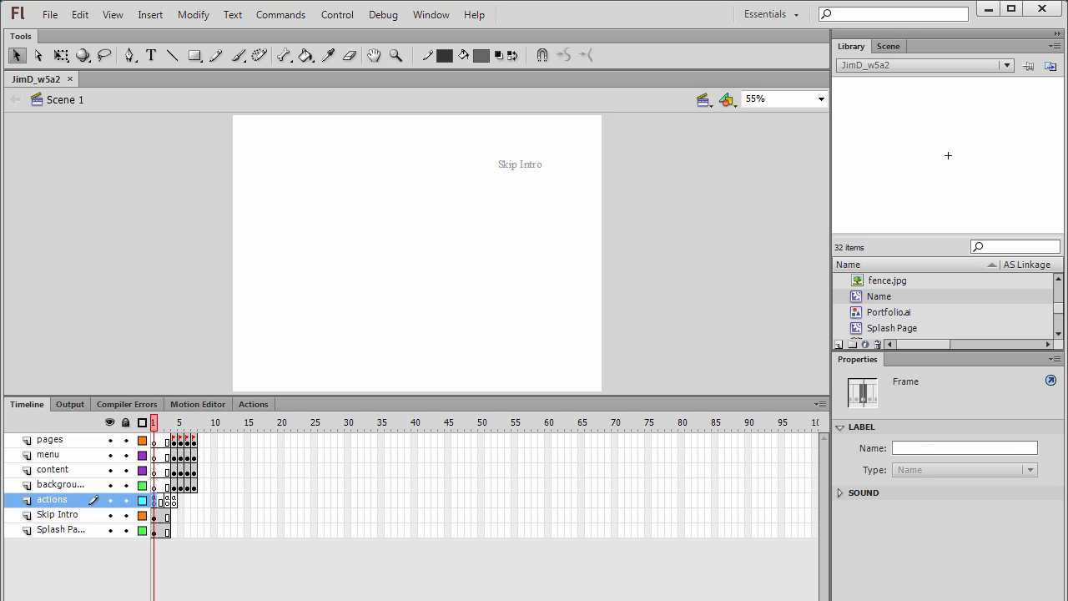
Step: Extend the Contact keyframe on the pages layer by seven frames, to frame 14
click(187, 440)
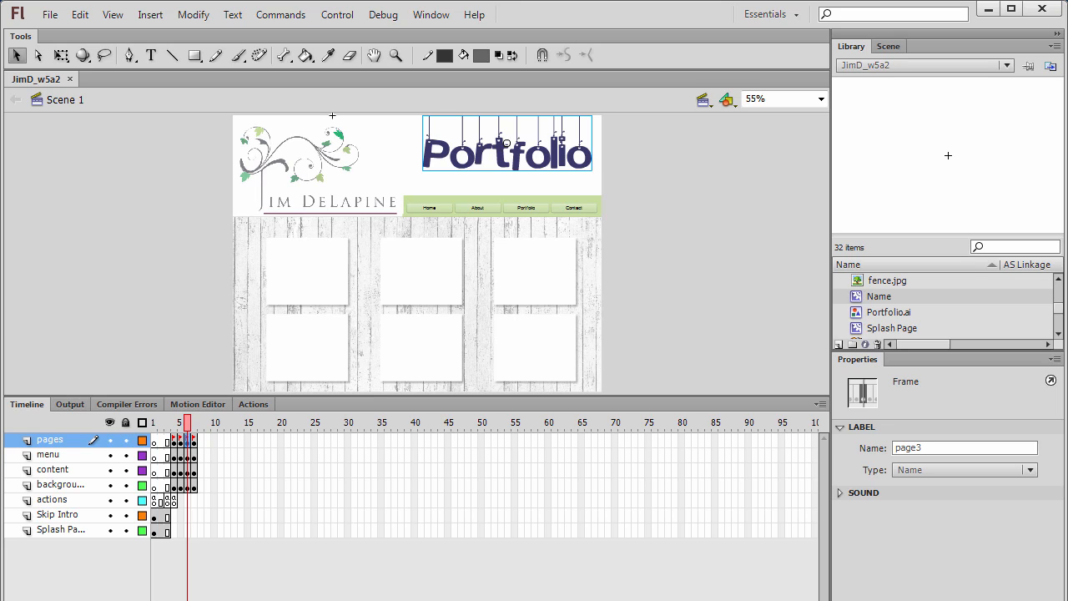
click(194, 441)
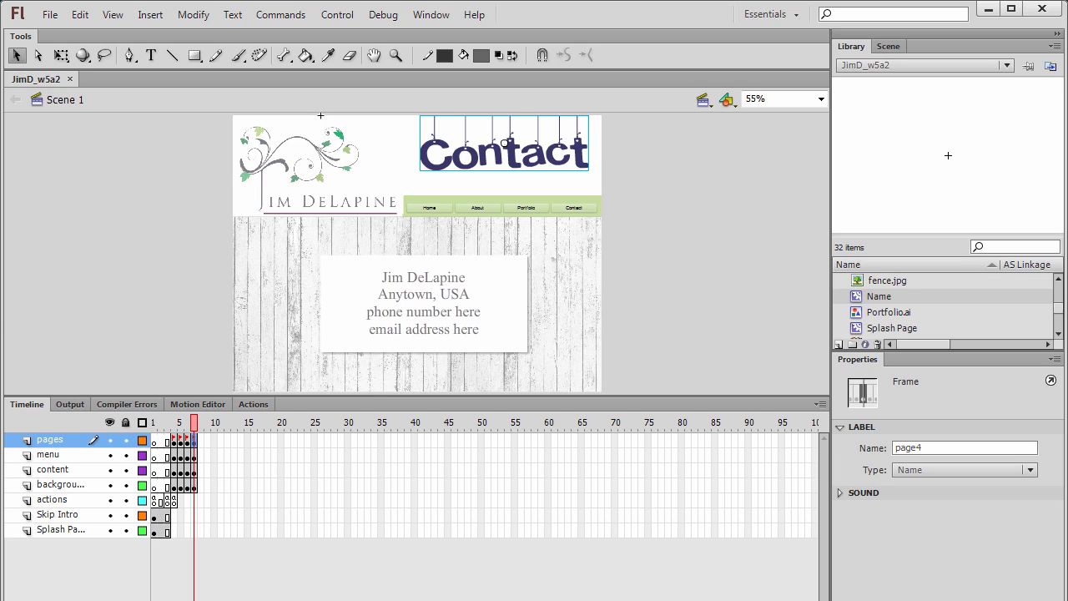
key(F5)
key(F5)
key(F5)
key(F5)
key(F5)
key(F5)
key(F5)
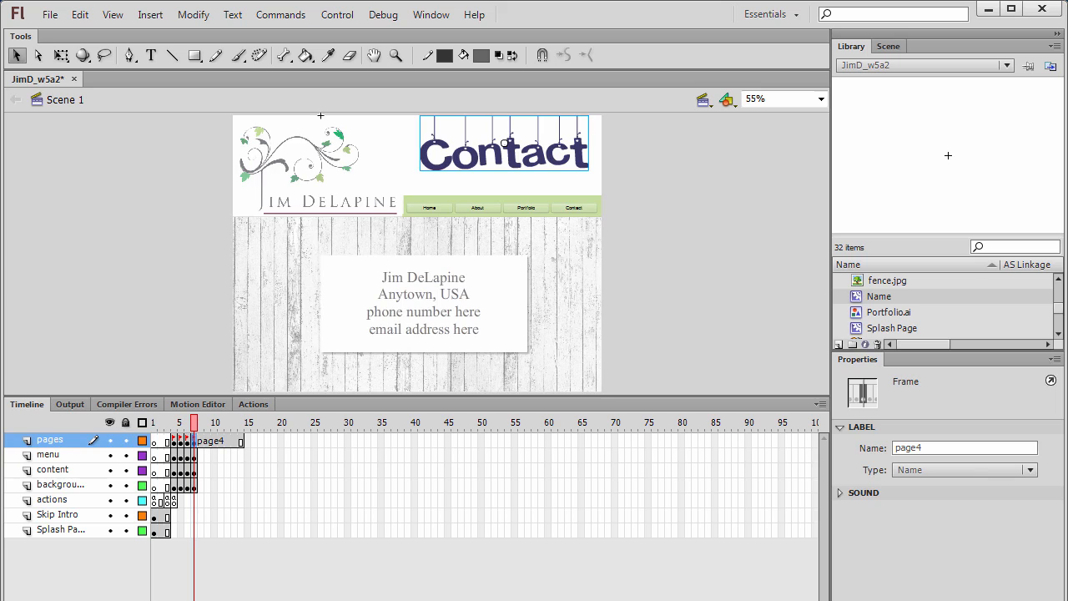
click(267, 486)
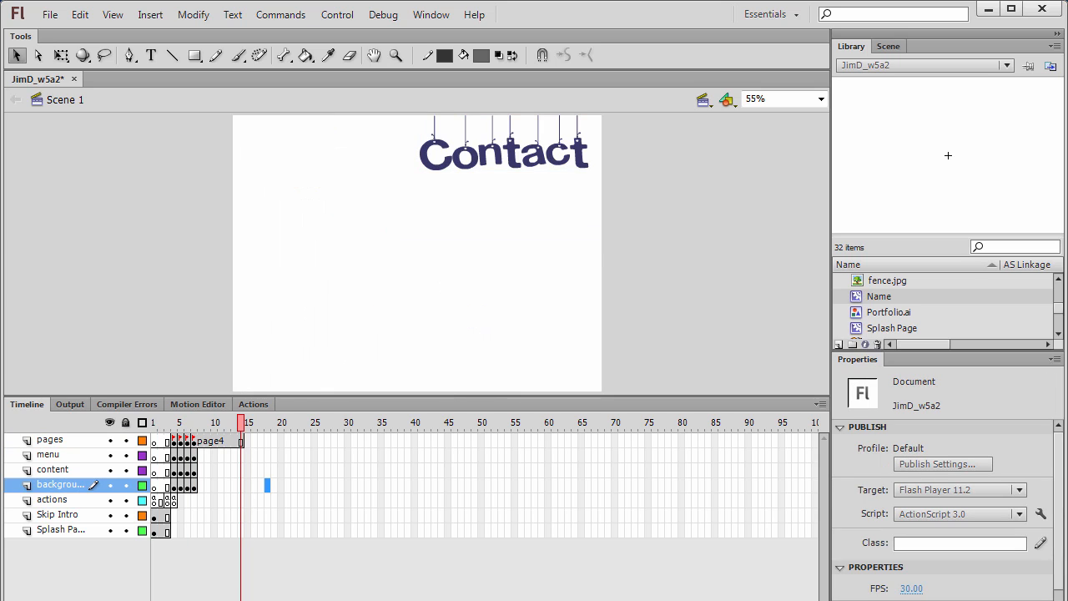
Step: Clear the label of the Contact keyframe on the pages layer and re-enter it as page4
click(194, 442)
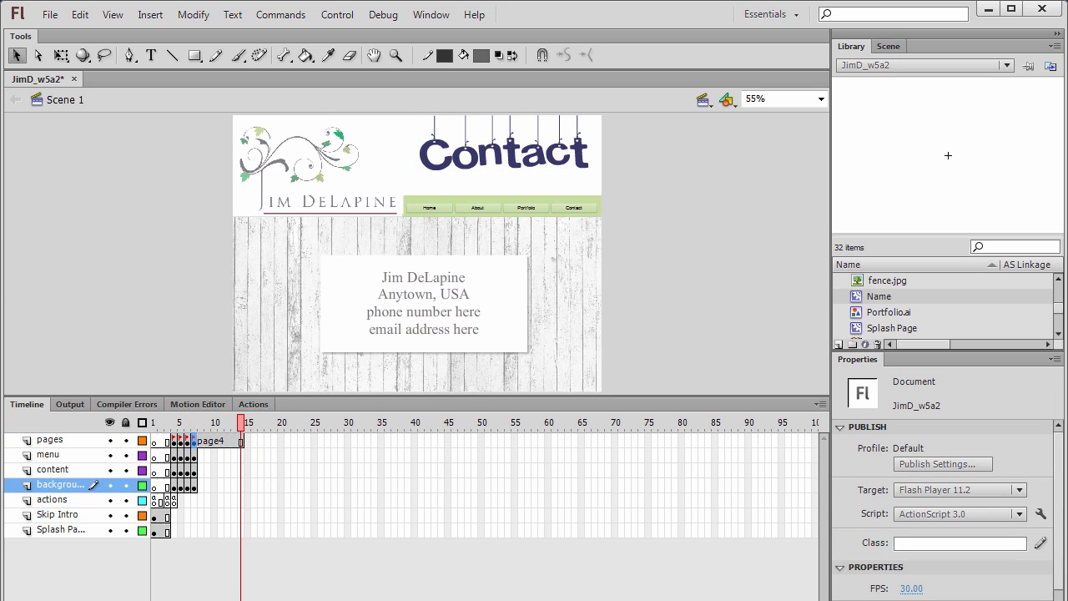
double_click(926, 449)
key(BackSpace)
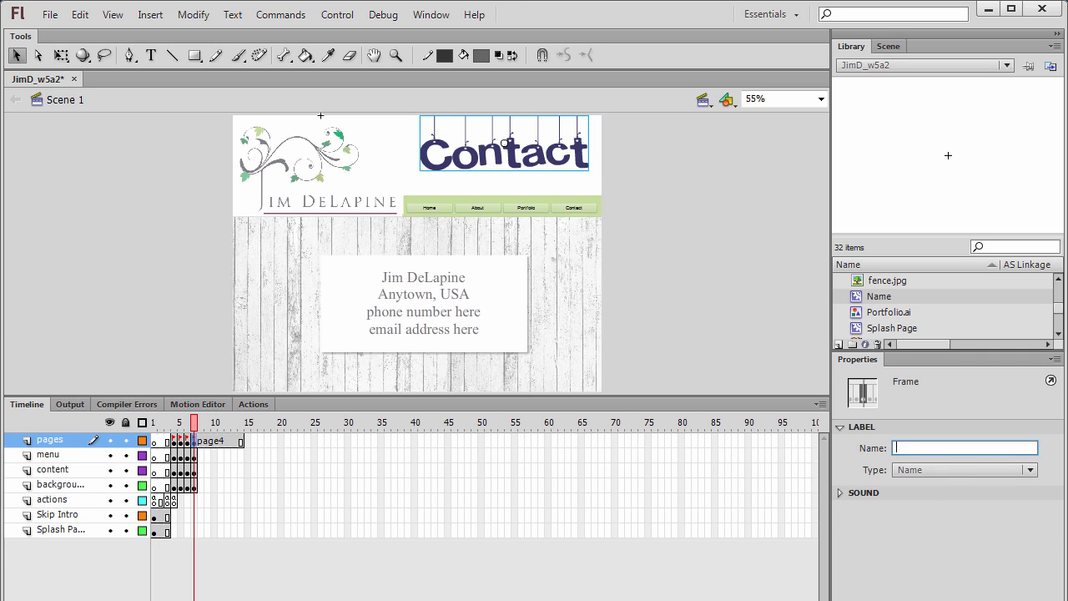
text(pag)
key(Return)
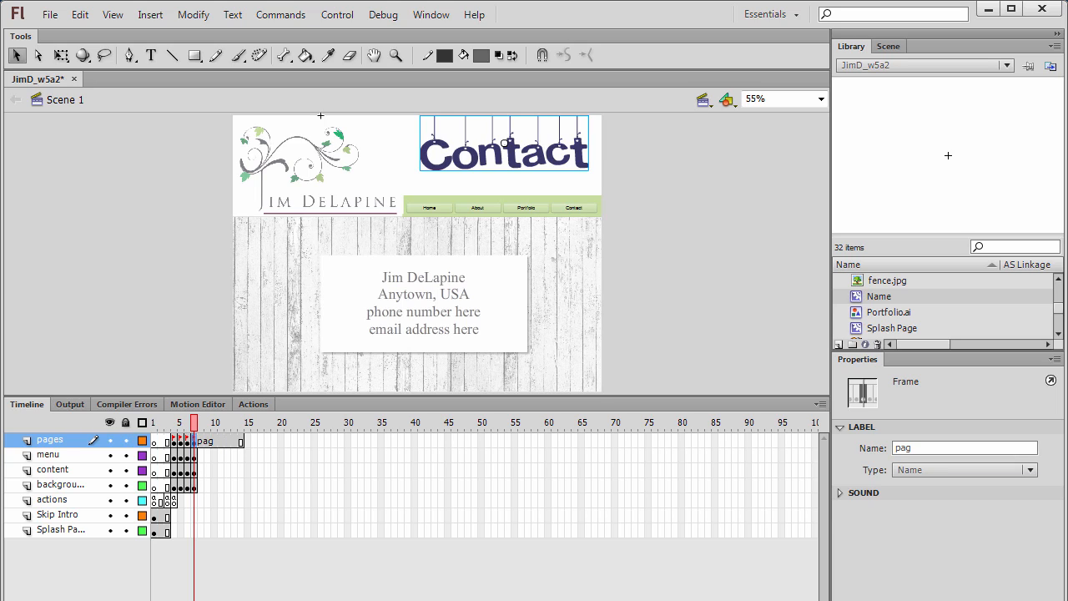
click(914, 448)
text(es)
text( 4)
key(Return)
click(221, 422)
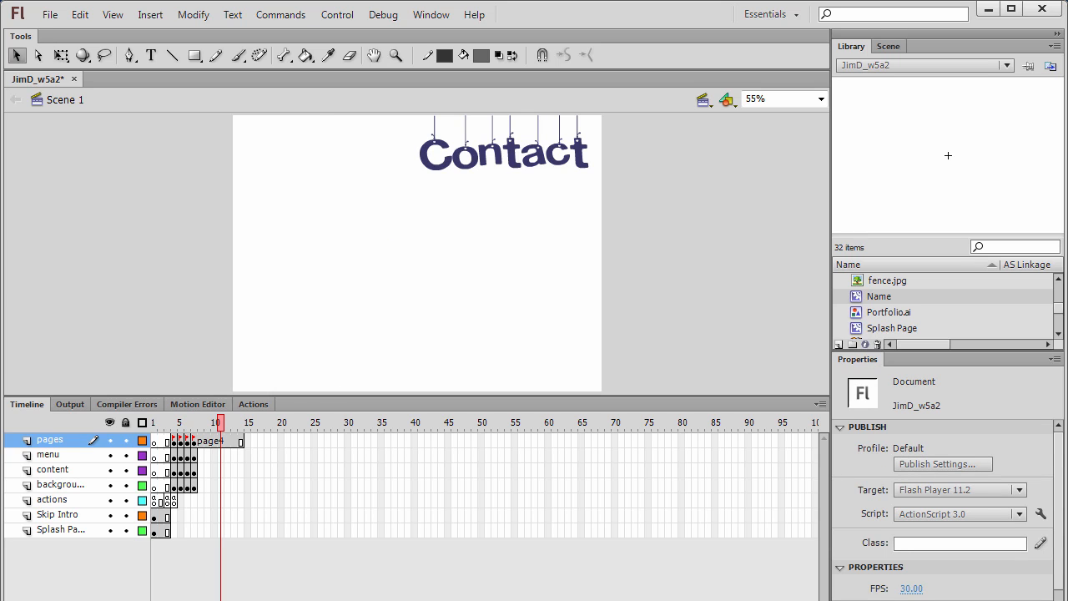
Step: Enlarge the library list and open the Splash Page movie clip for editing
drag(947, 350, 948, 550)
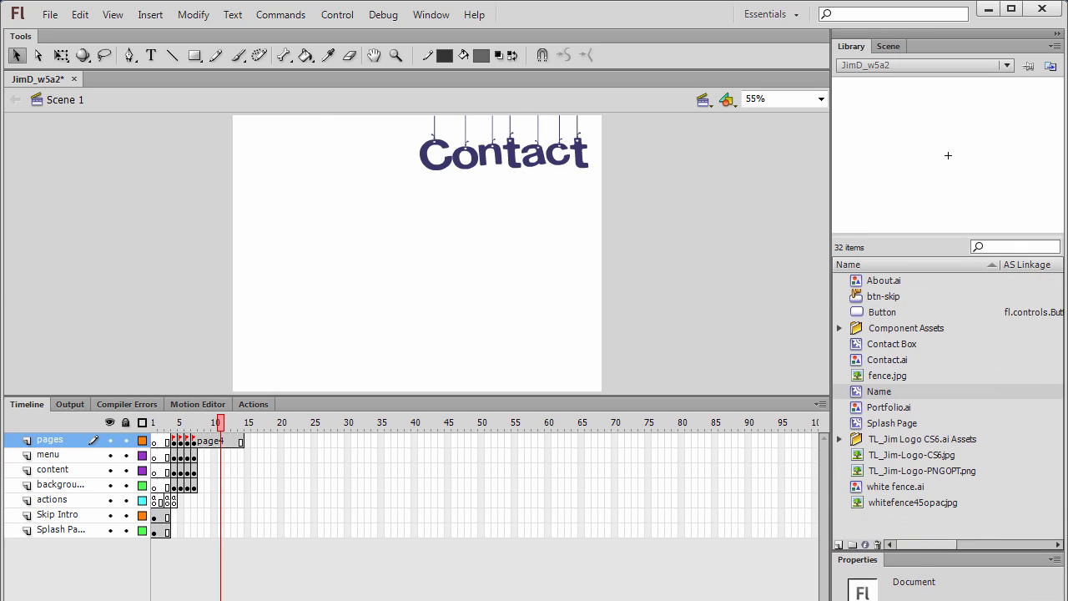
key(Down)
key(Down)
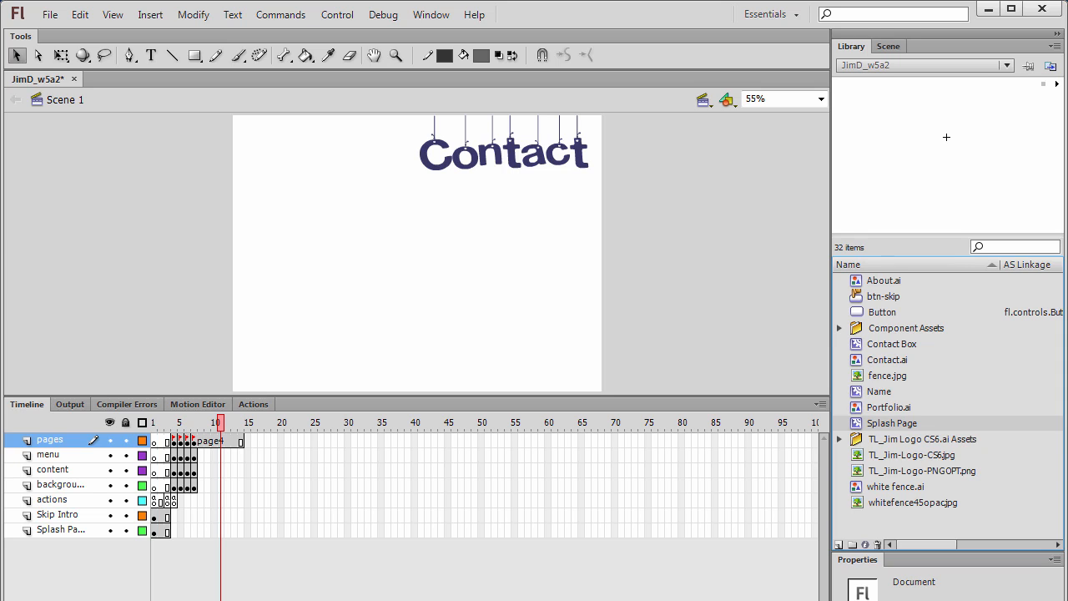
double_click(856, 423)
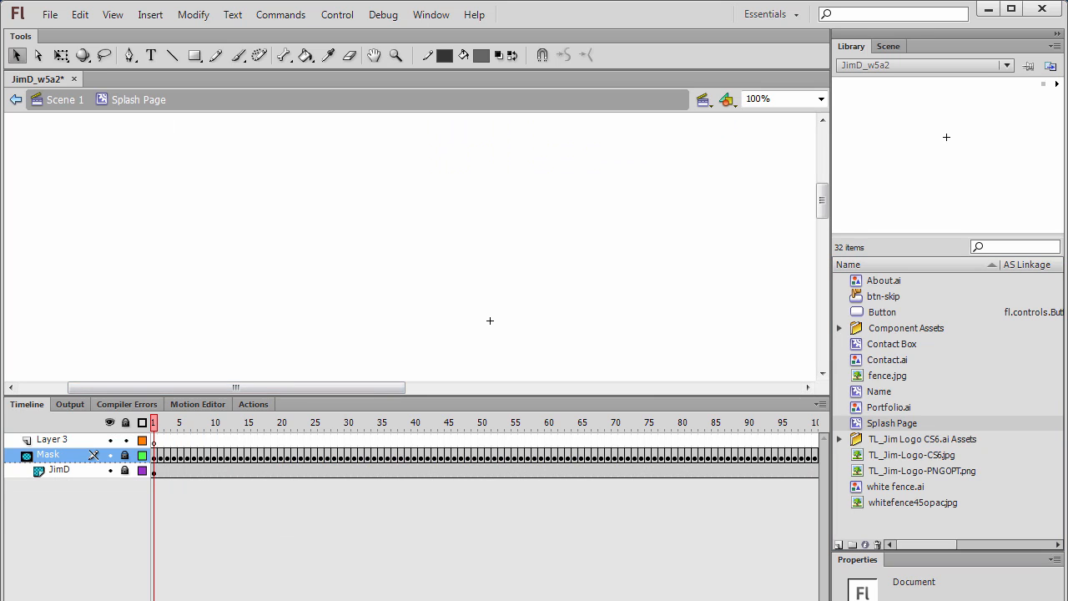
Step: Play the Splash Page animation through to its last frame, and return the playhead to frame 1
drag(409, 396, 409, 467)
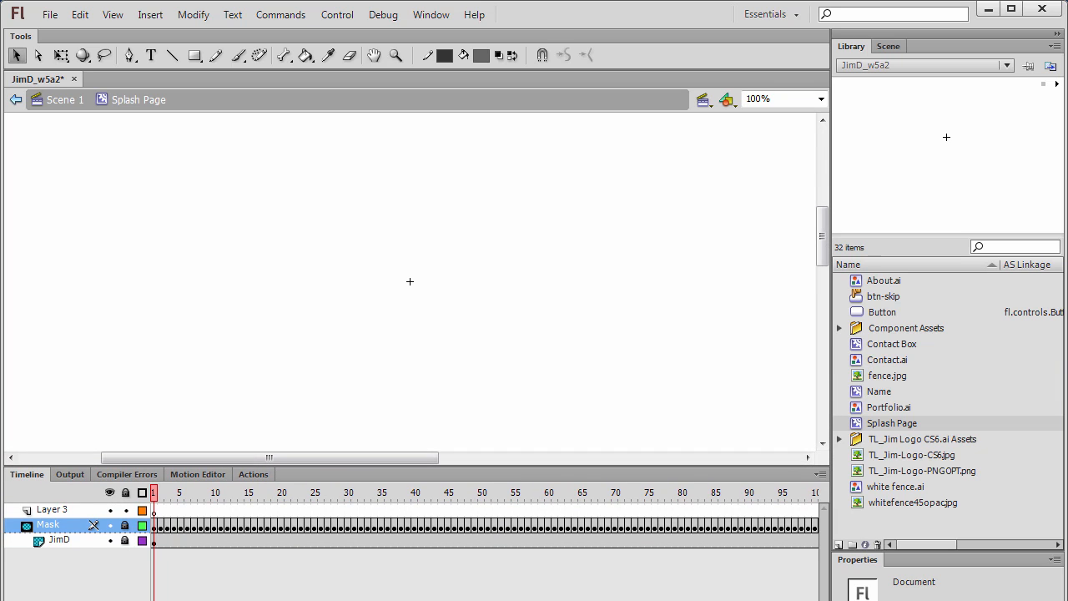
key(Return)
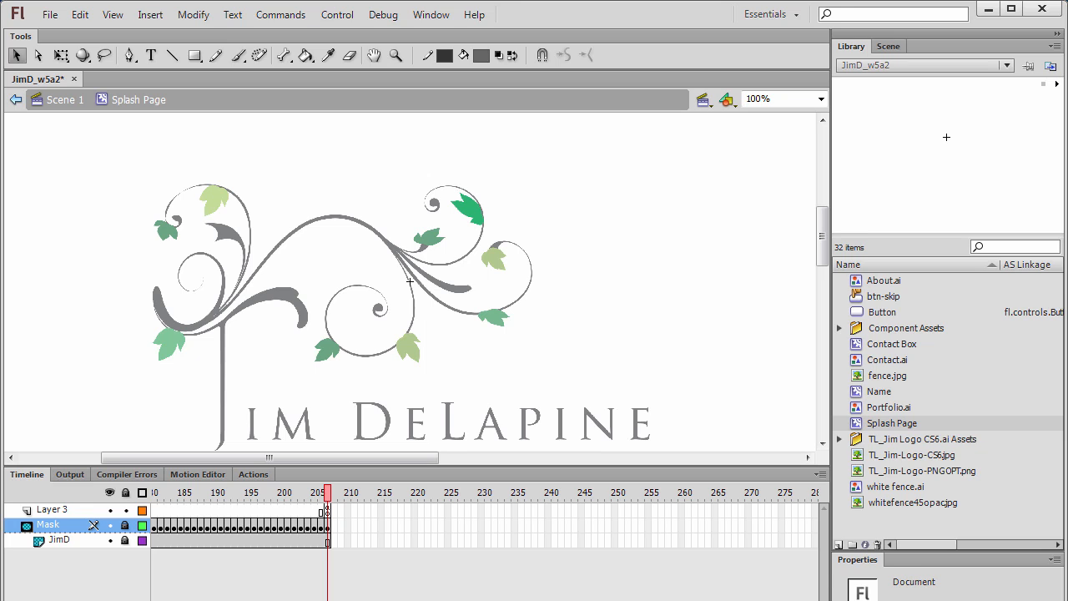
drag(947, 551, 947, 306)
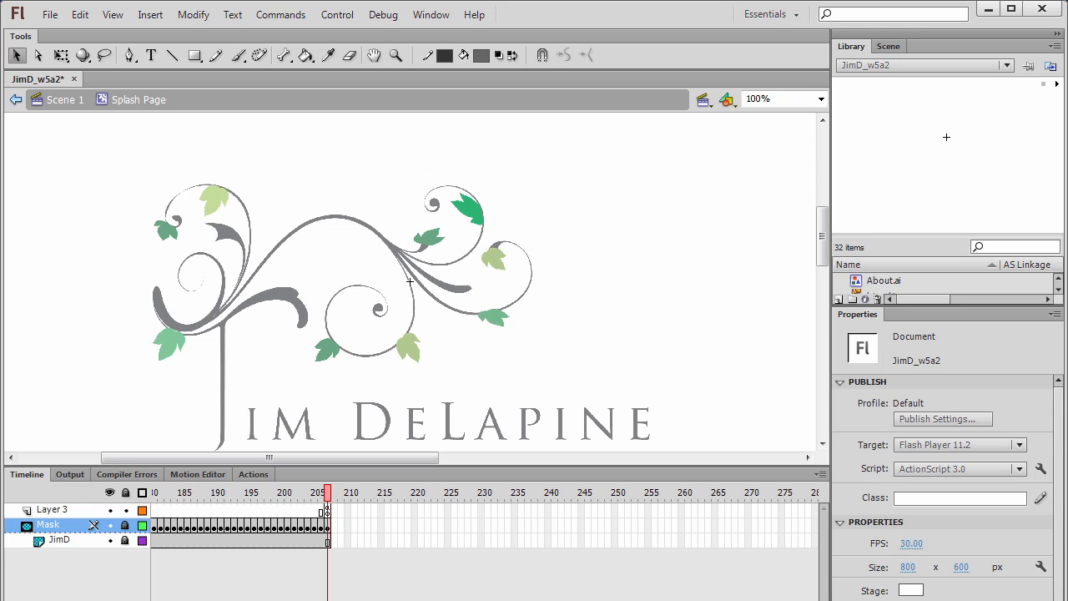
drag(328, 492, 152, 493)
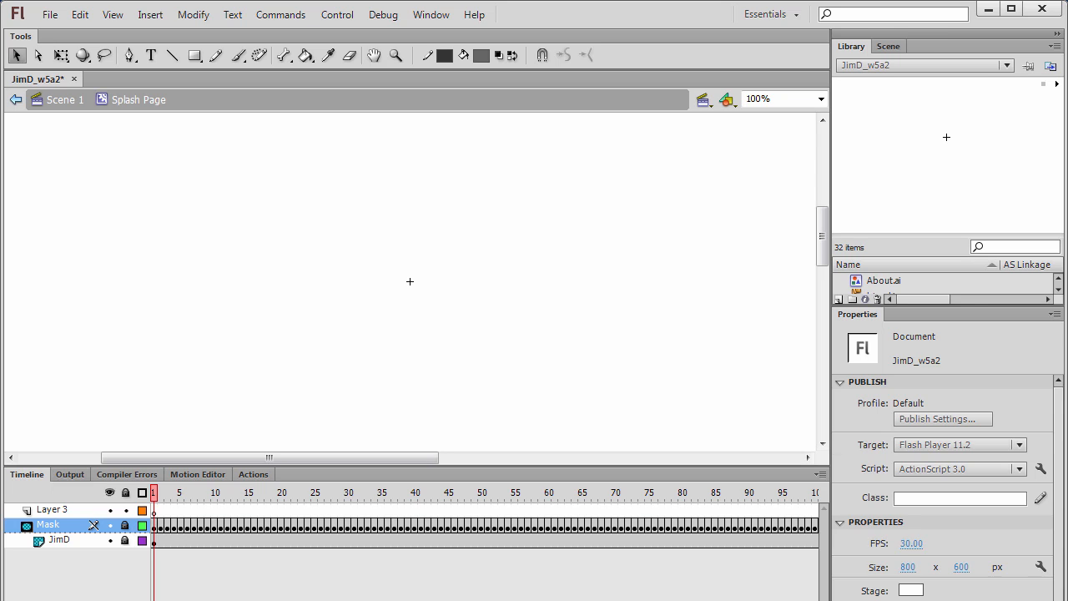
Step: Turn off masking for the Mask layer and hide that layer so the logo artwork can be examined
click(48, 525)
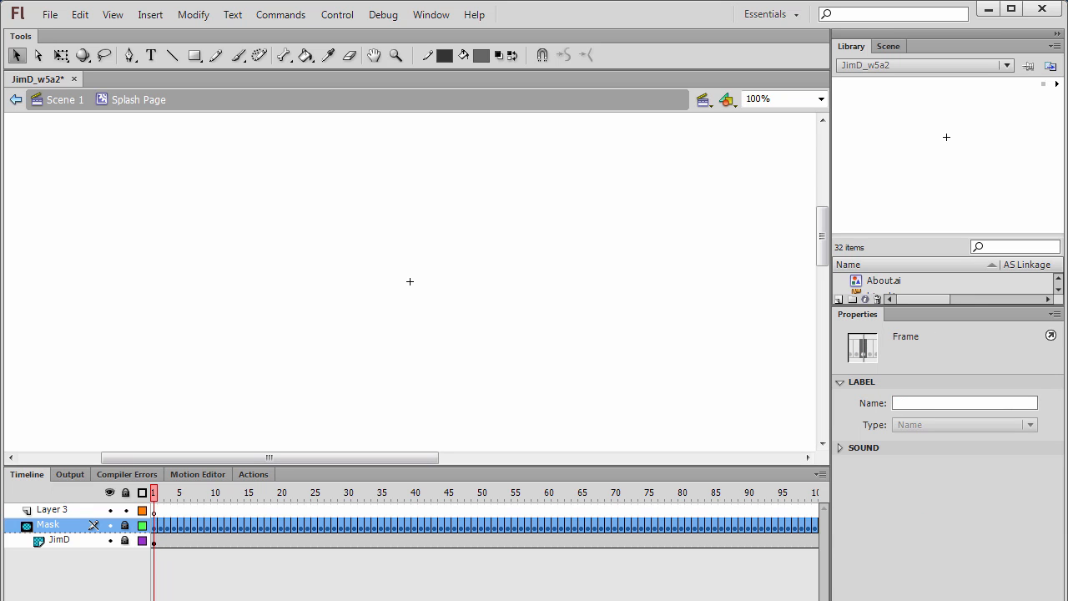
right_click(73, 525)
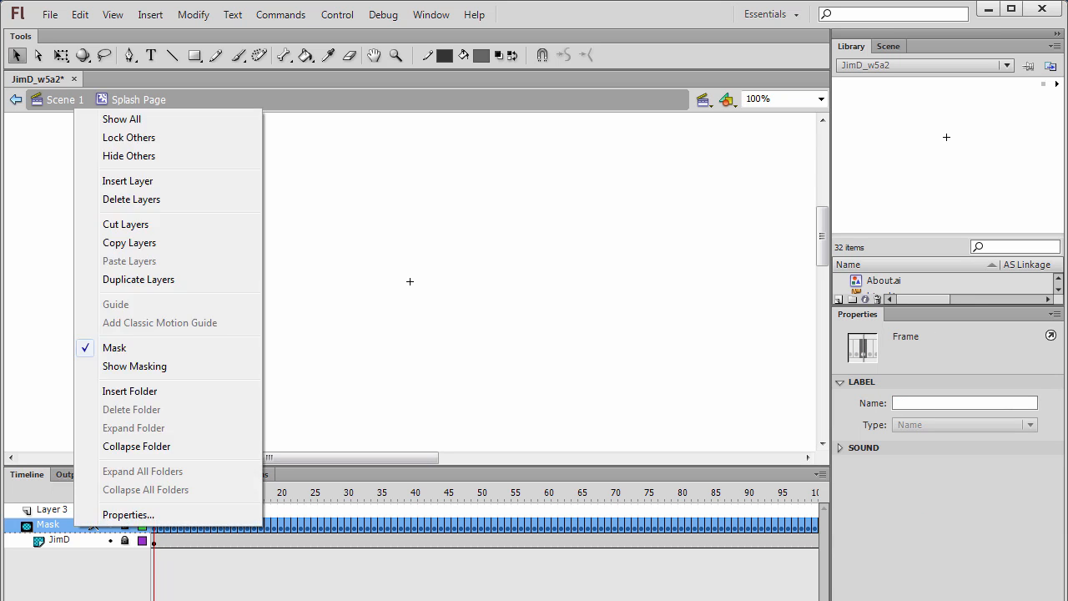
click(115, 347)
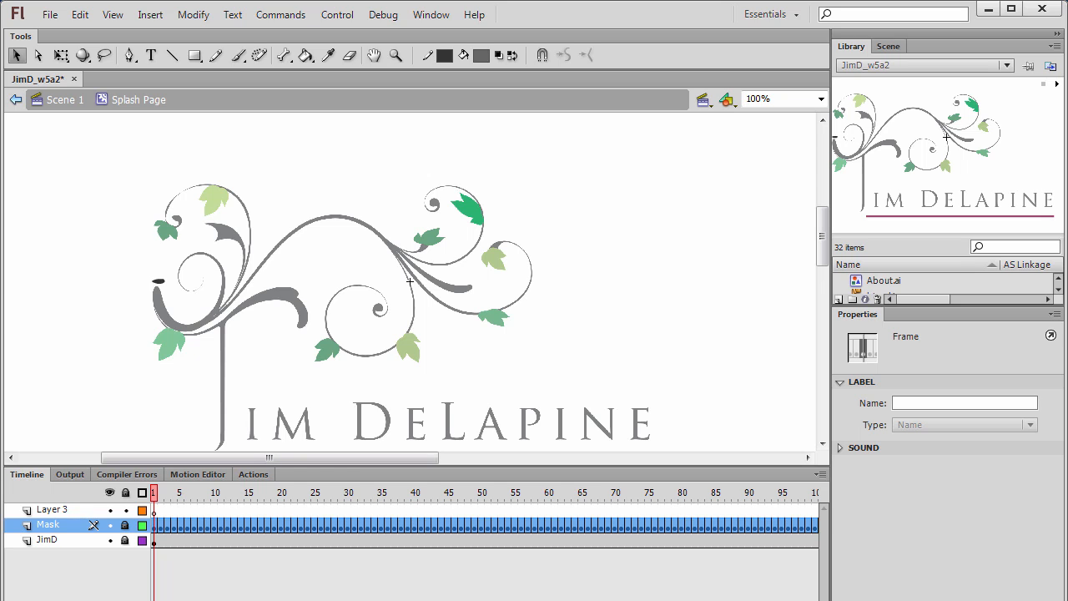
click(109, 525)
drag(923, 305, 923, 546)
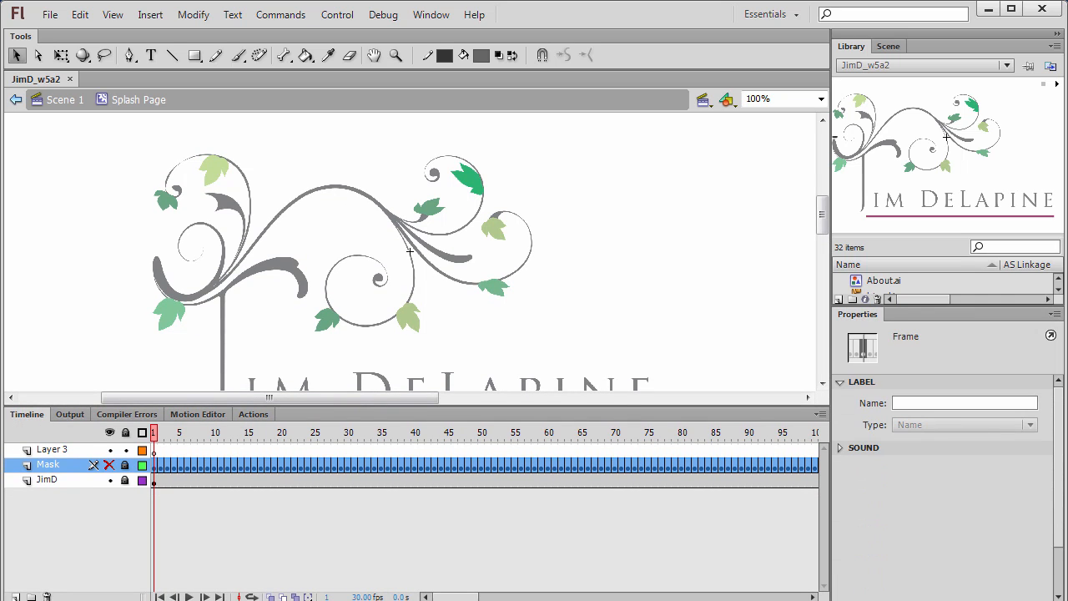
drag(822, 215, 822, 191)
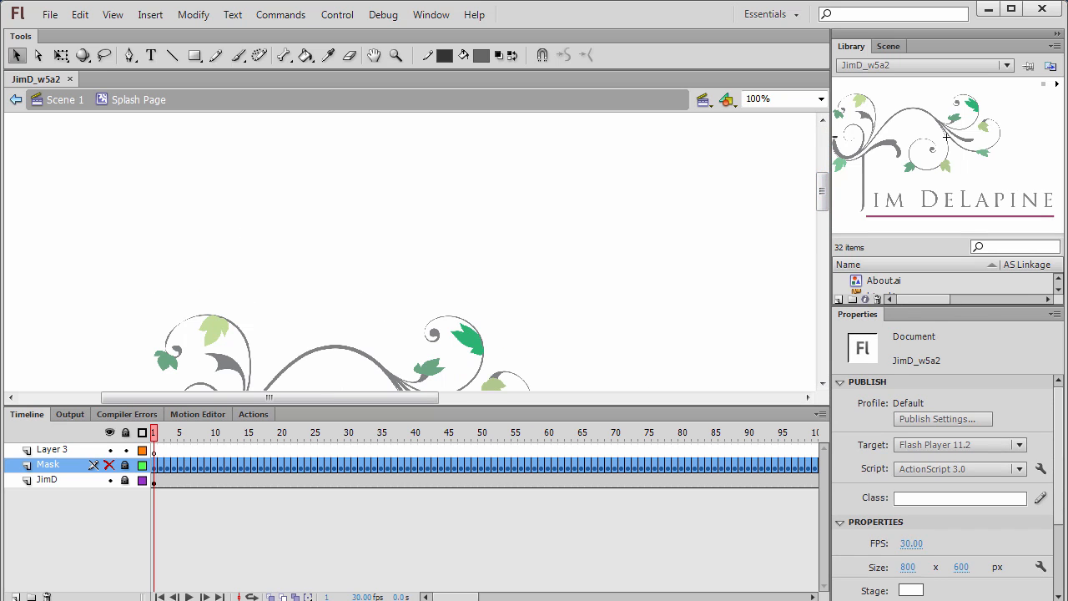
Step: Return to Scene 1 and reopen the Splash Page movie clip from the enlarged library list
click(65, 99)
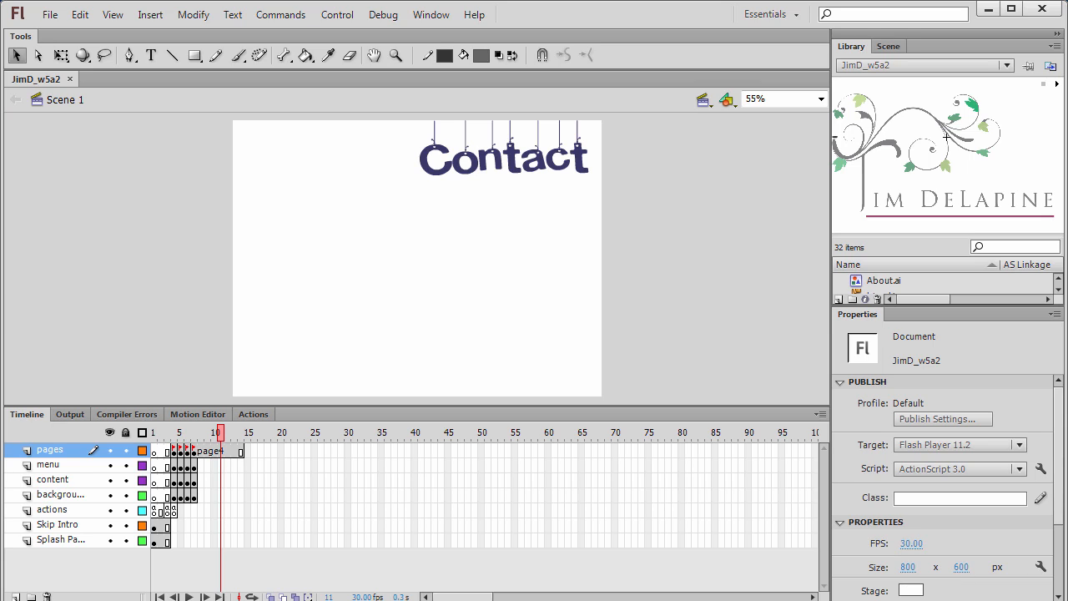
drag(946, 305, 946, 491)
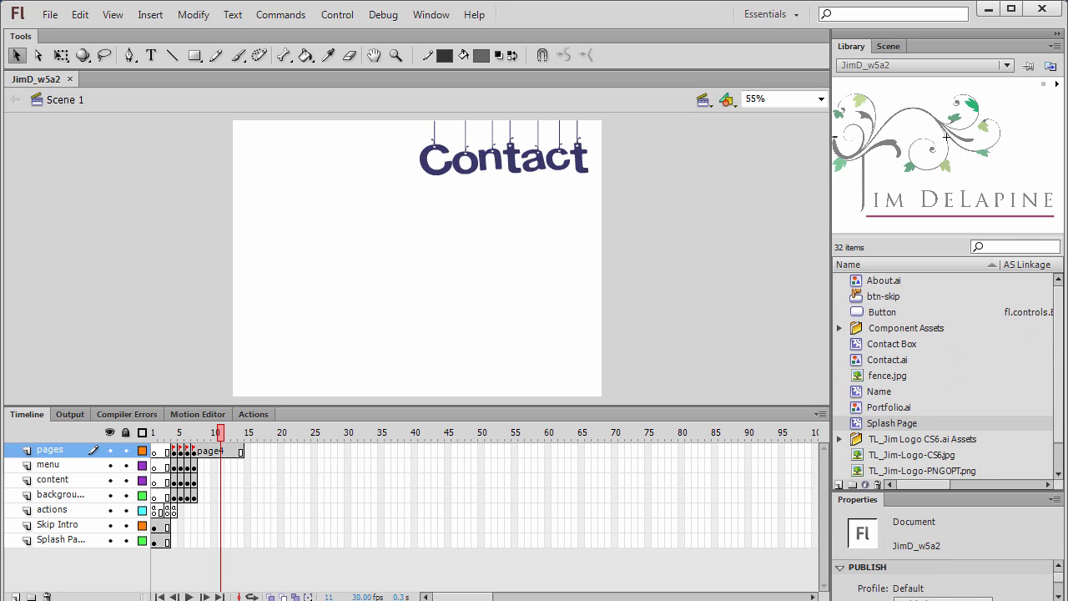
double_click(891, 423)
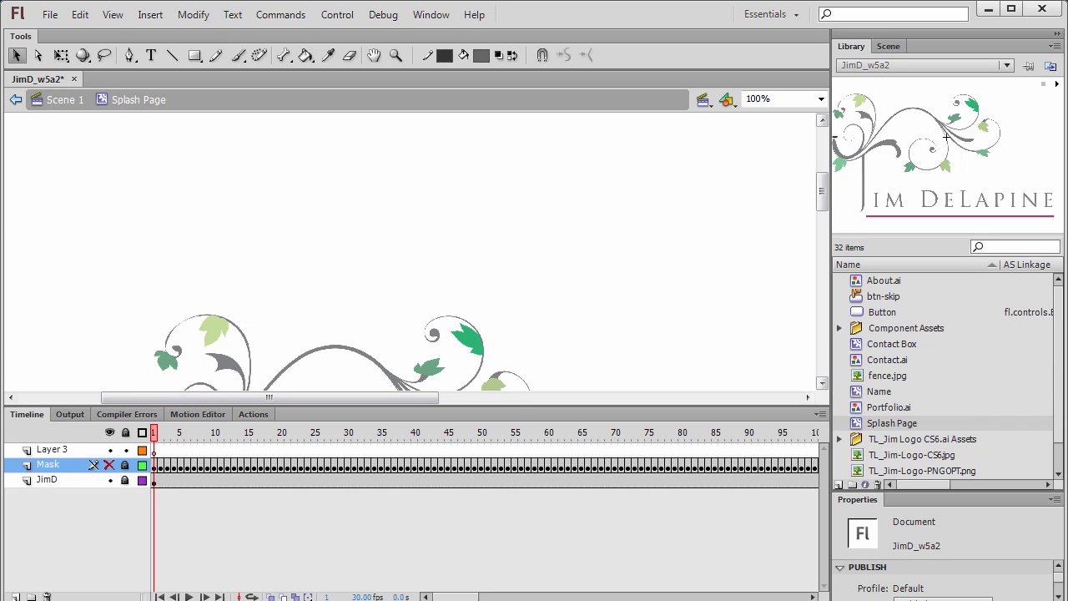
Step: Try the Fit in Window and Show Frame magnifications, and enlarge the stage area to view the whole logo
click(821, 98)
click(769, 114)
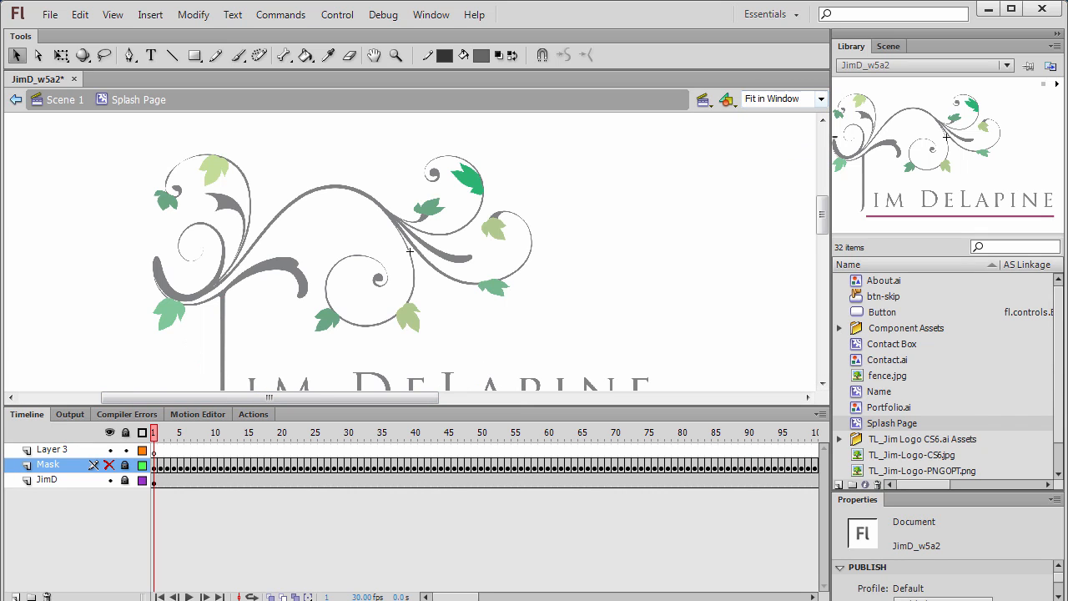
click(821, 98)
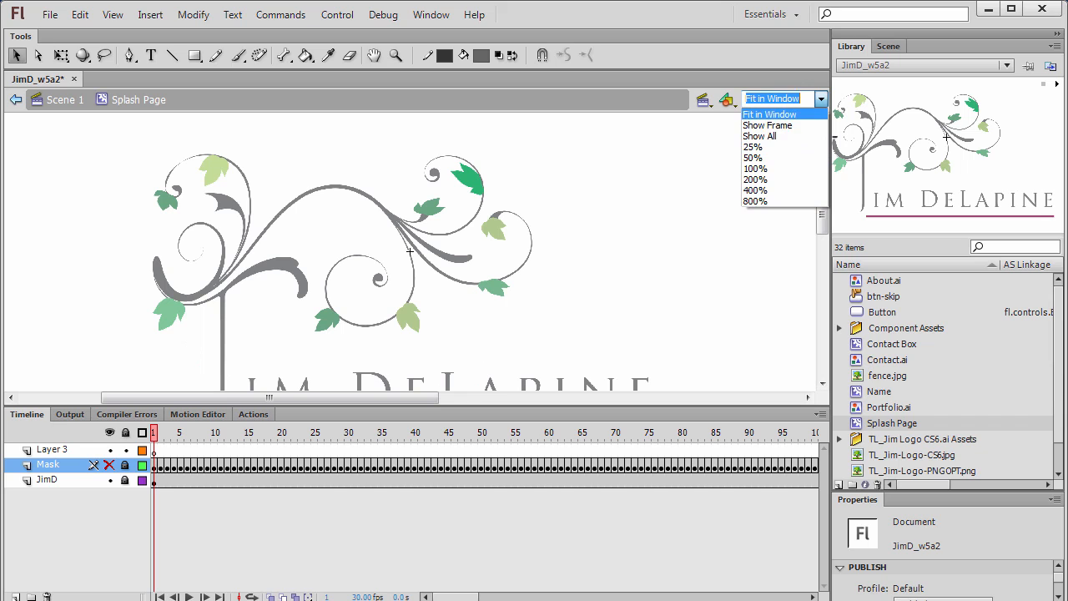
click(769, 124)
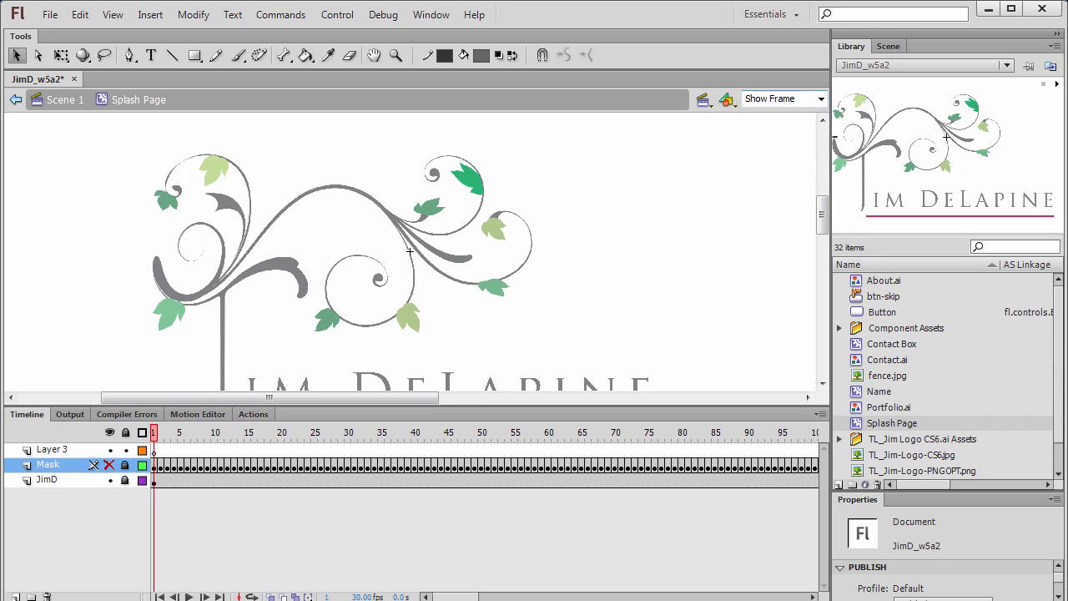
drag(409, 250, 548, 206)
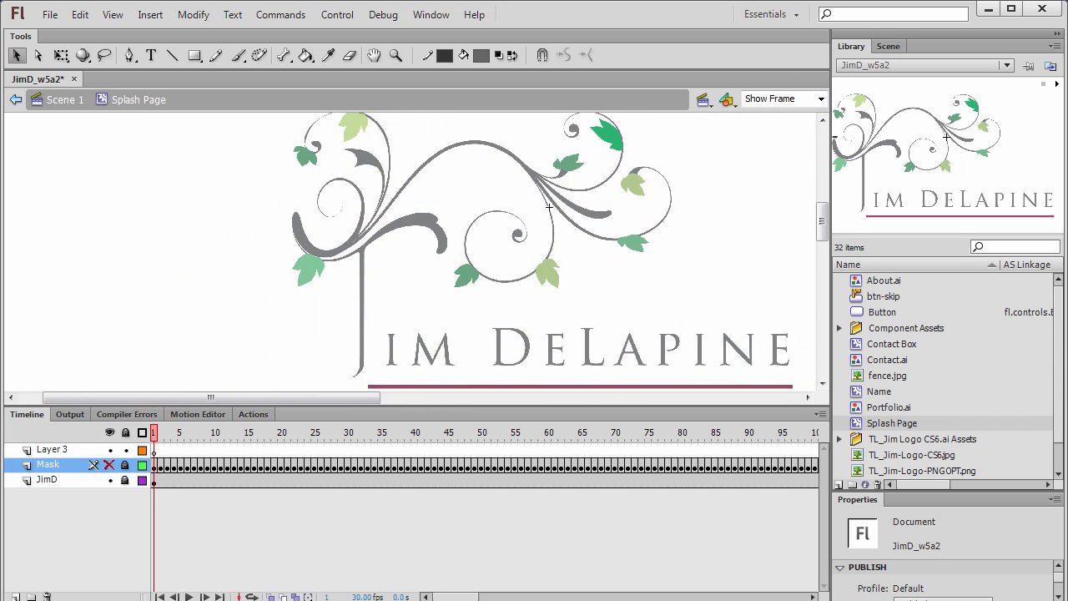
drag(367, 407, 367, 491)
drag(548, 206, 418, 247)
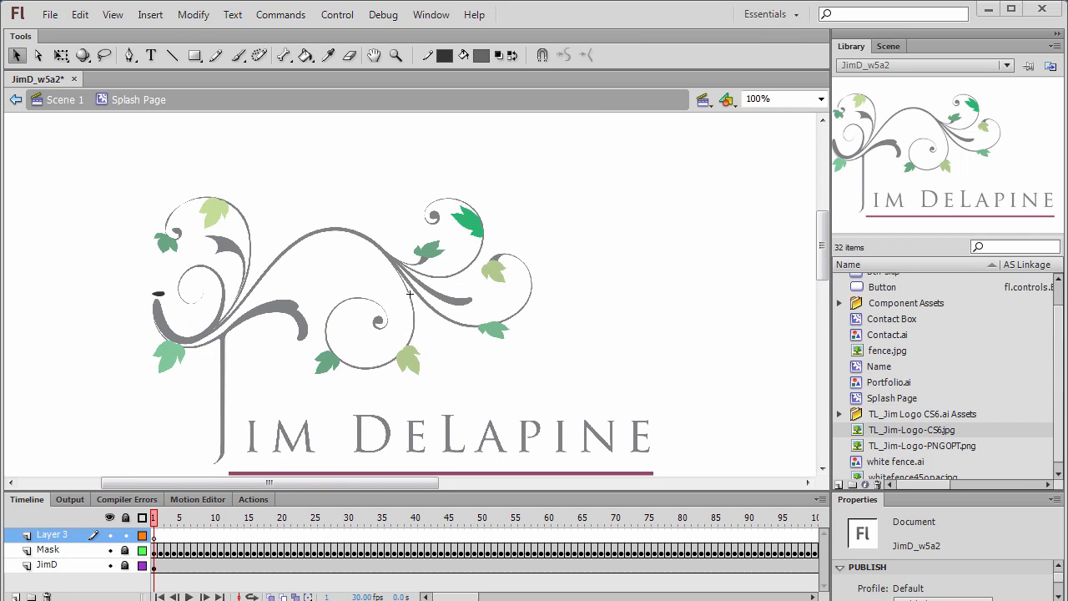
Step: Rename Layer 3 of the Splash Page movie clip as New Name
double_click(54, 535)
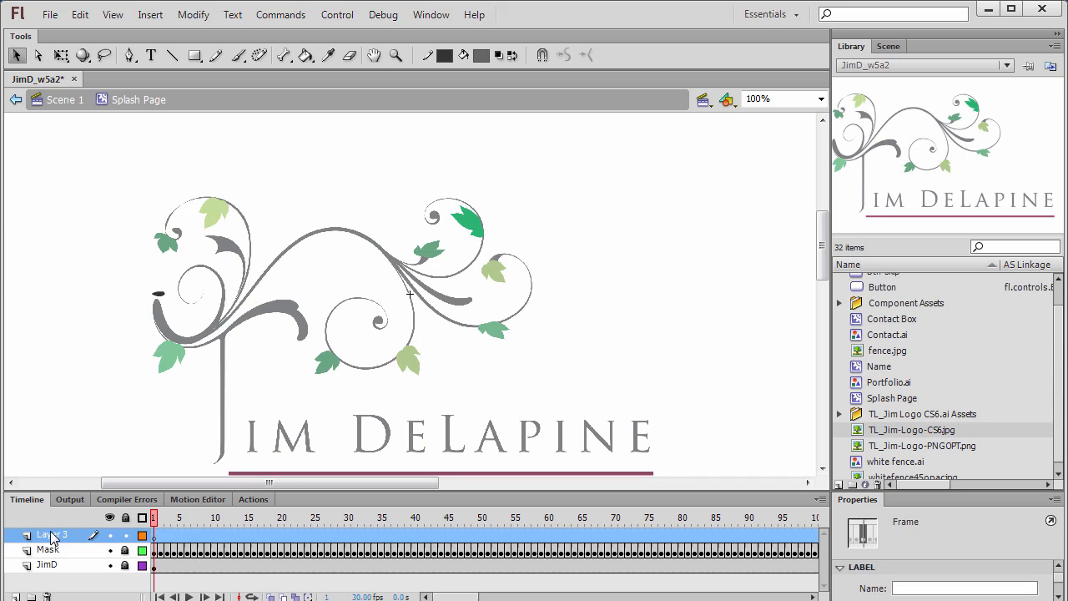
text(New Name)
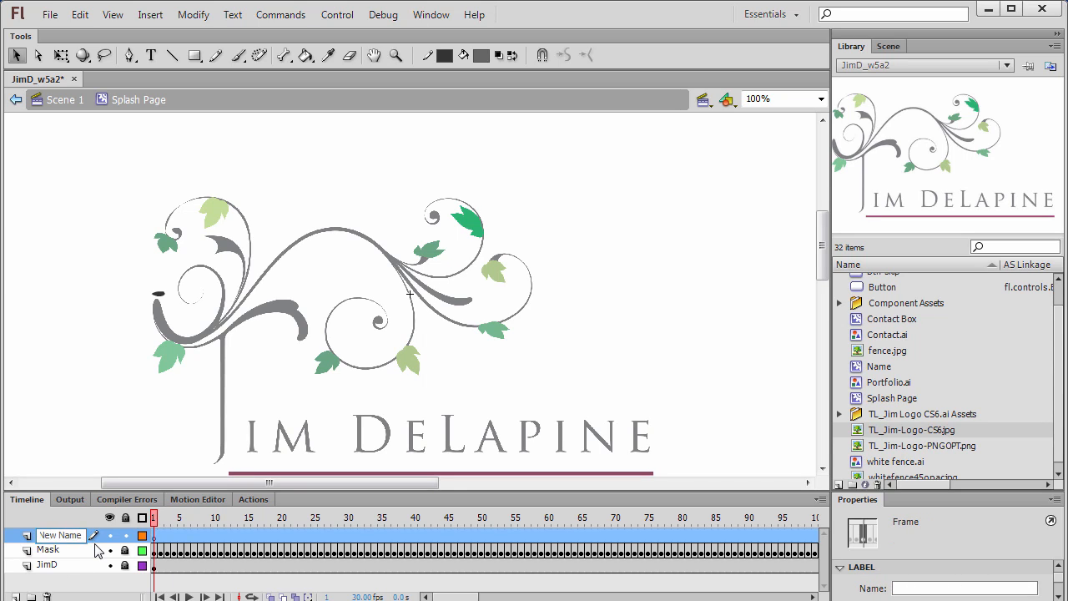
click(684, 274)
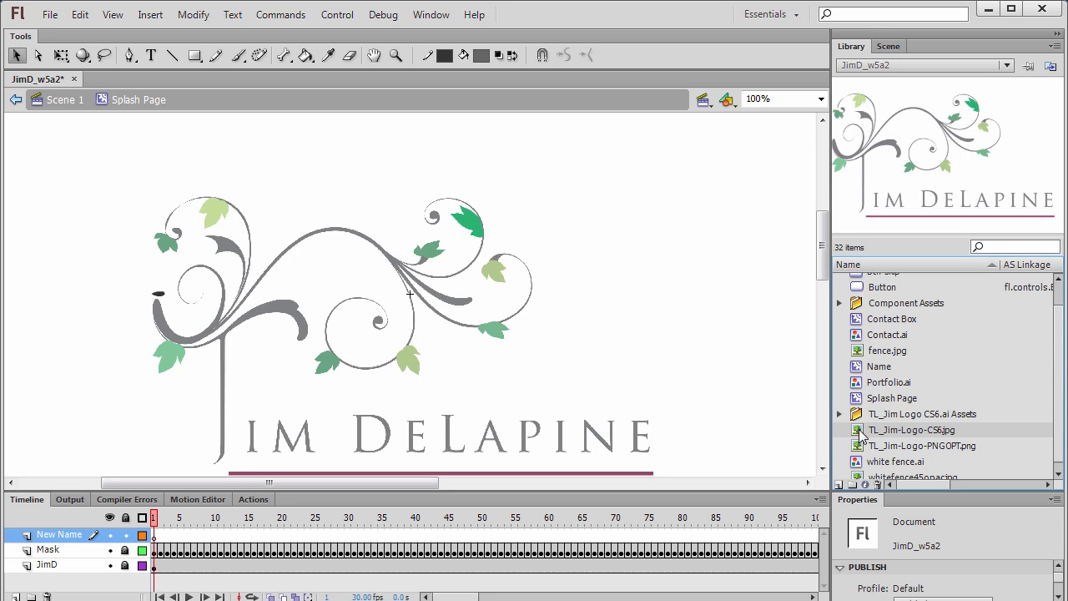
Step: Place the CS6 logo JPG from the library on the New Name layer, and hide the Mask and original logo layers
drag(859, 436, 376, 321)
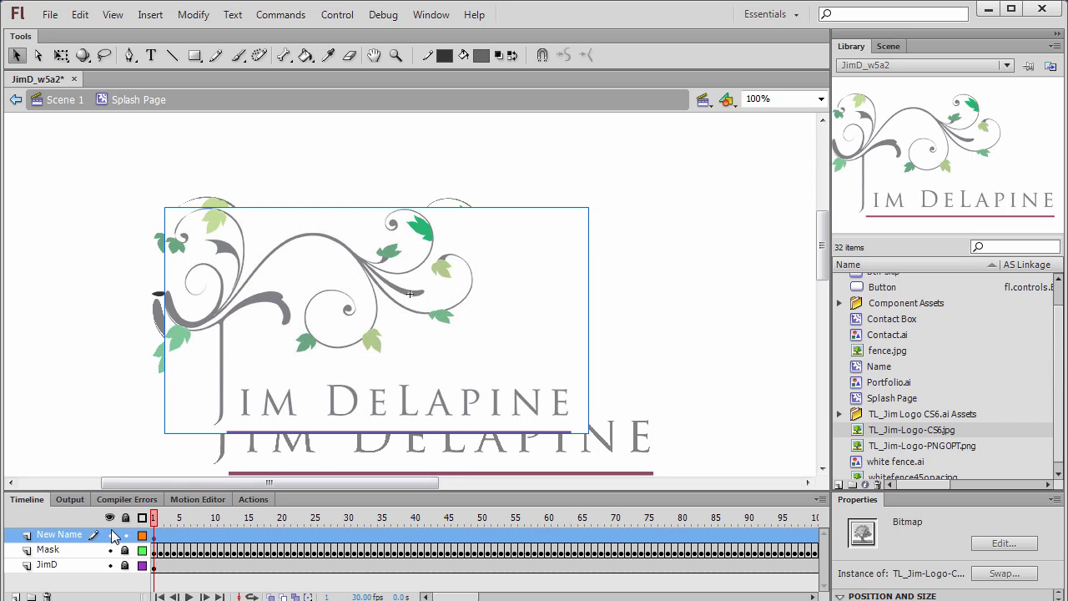
drag(109, 551, 109, 565)
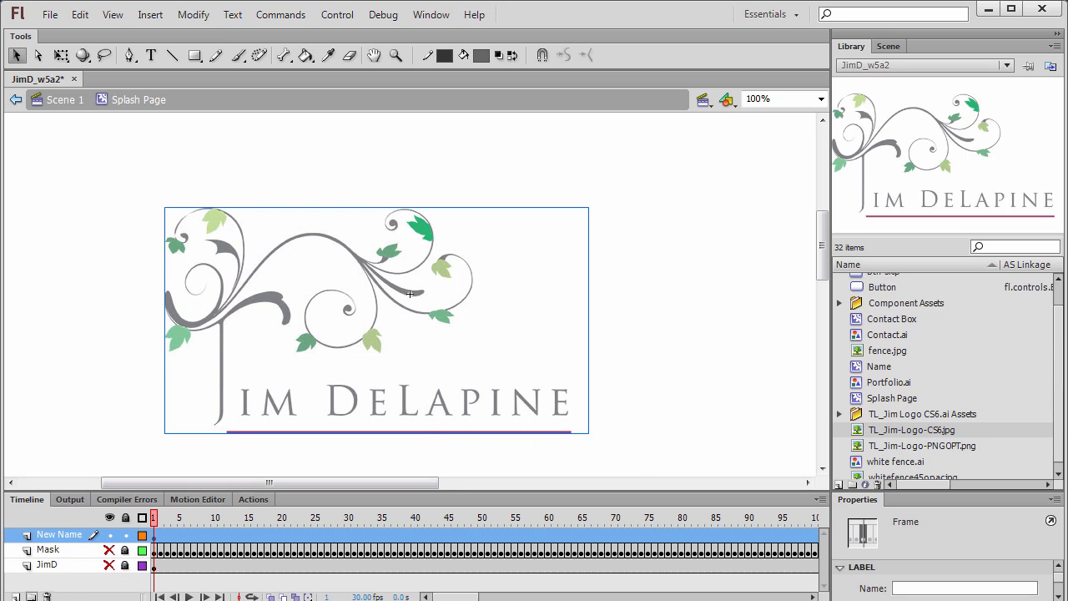
Step: Add a layer above New Name and name it New Mask
click(15, 596)
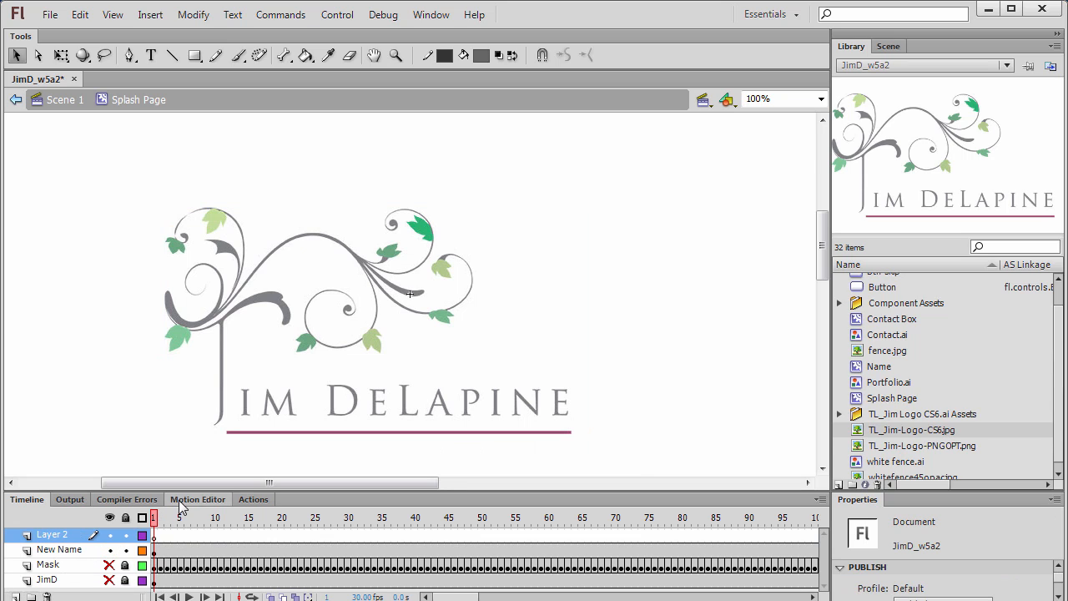
double_click(64, 535)
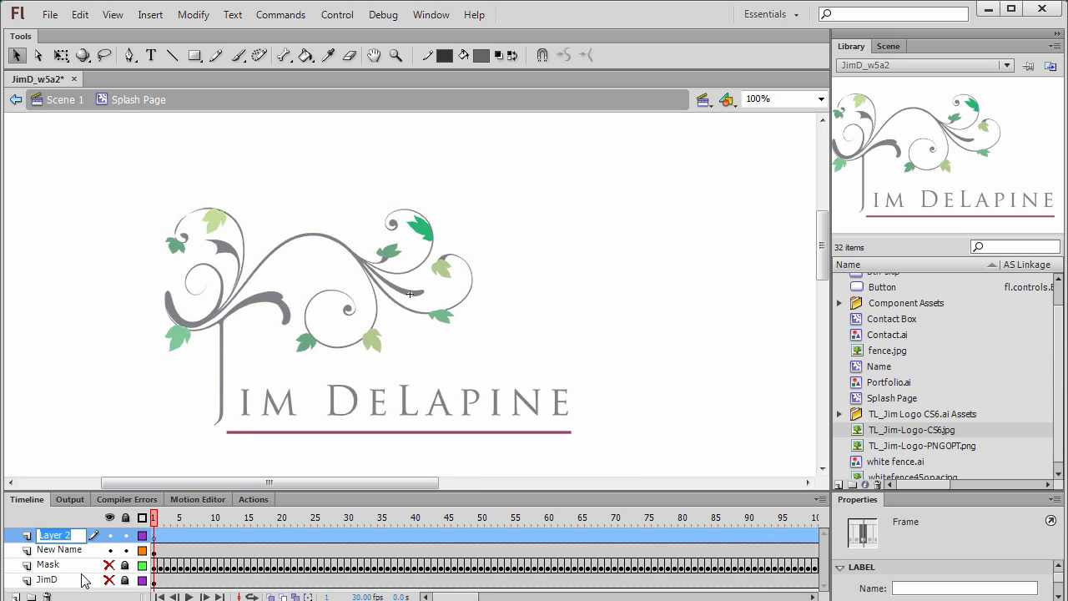
text(New Mask)
click(108, 435)
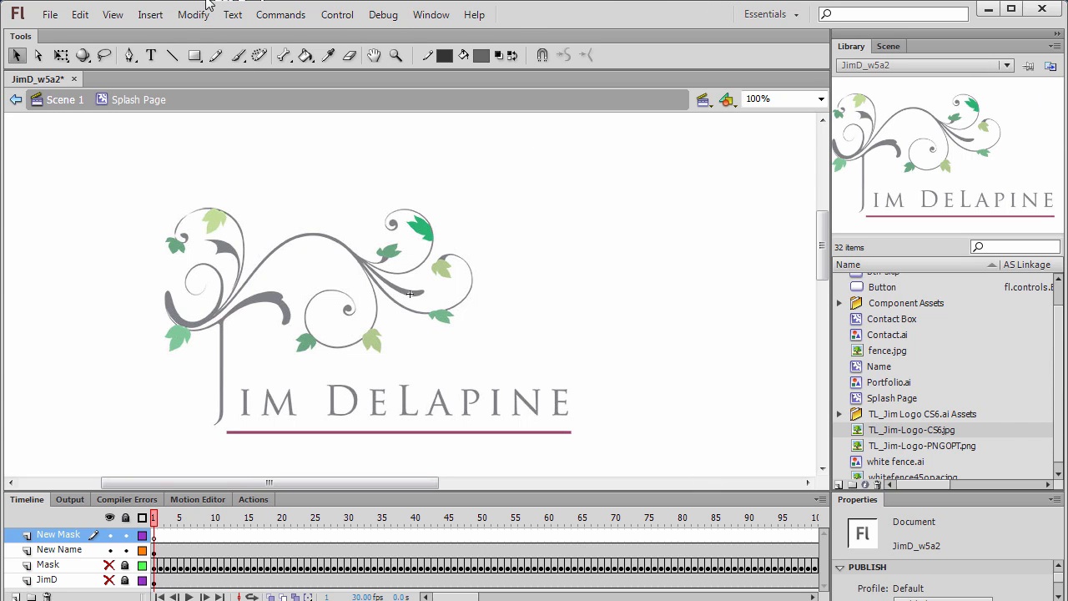
Step: Using the Brush at its largest size, paint over the thick stem's leftmost tip on New Mask frame 1, and lock the New Name layer
click(238, 55)
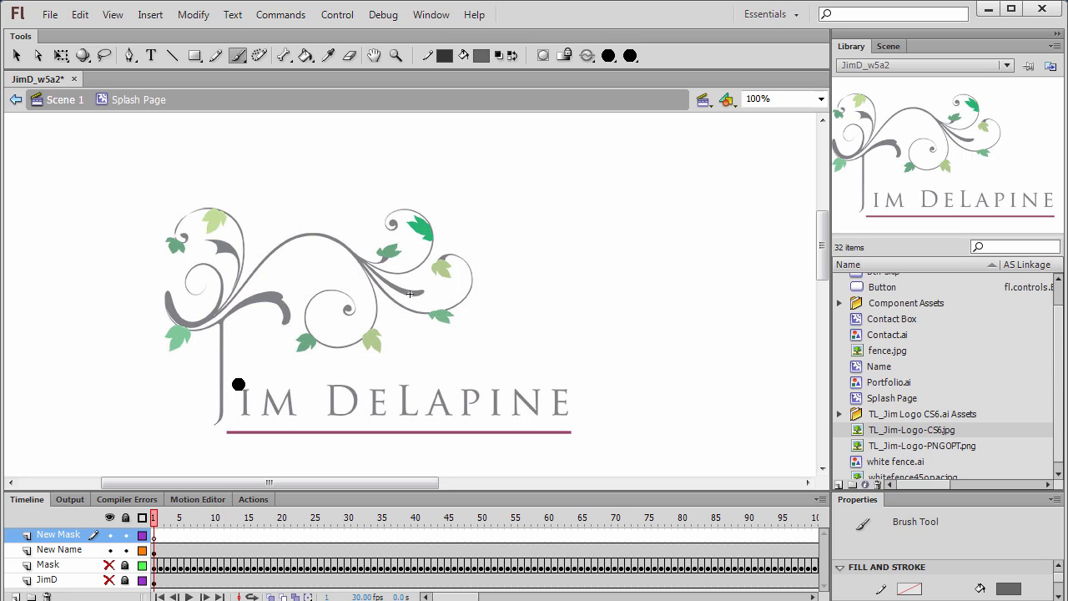
click(167, 304)
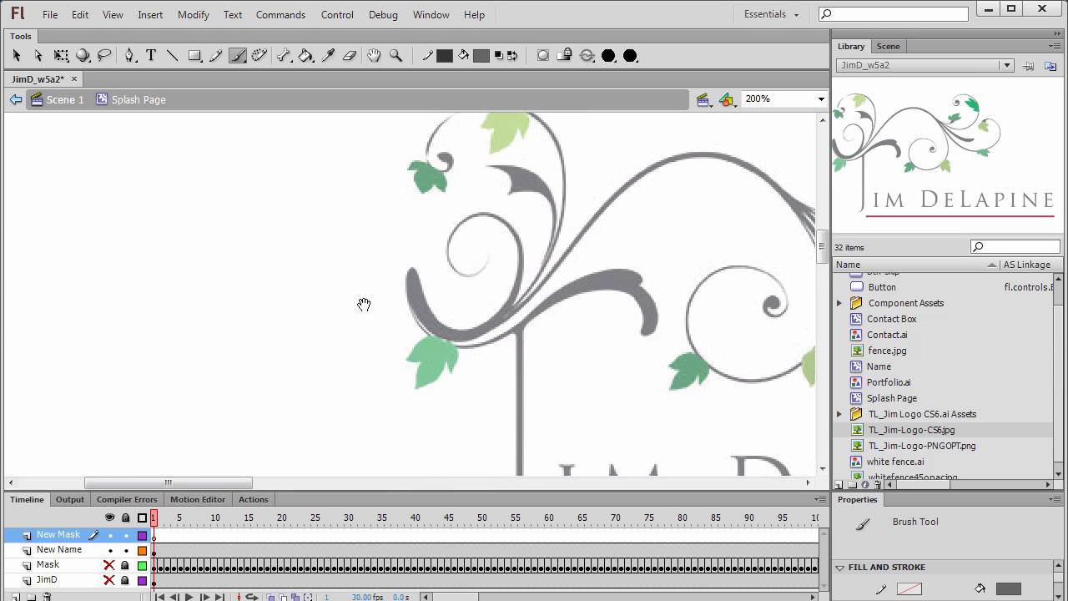
mouse_move(362, 305)
mouse_down()
mouse_move(296, 353)
mouse_move(198, 292)
mouse_move(171, 227)
mouse_up()
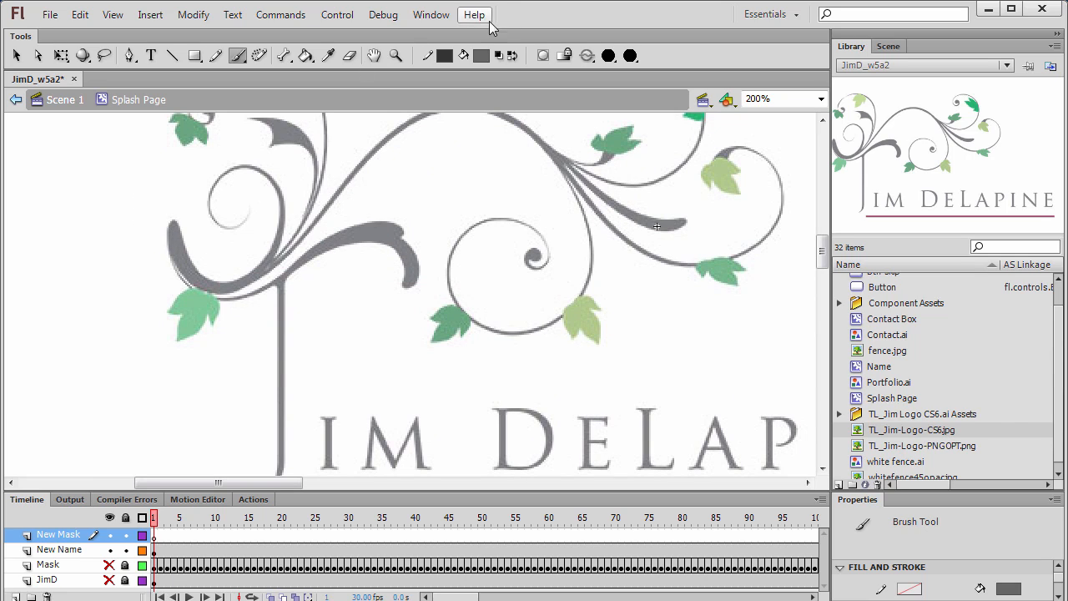
click(608, 55)
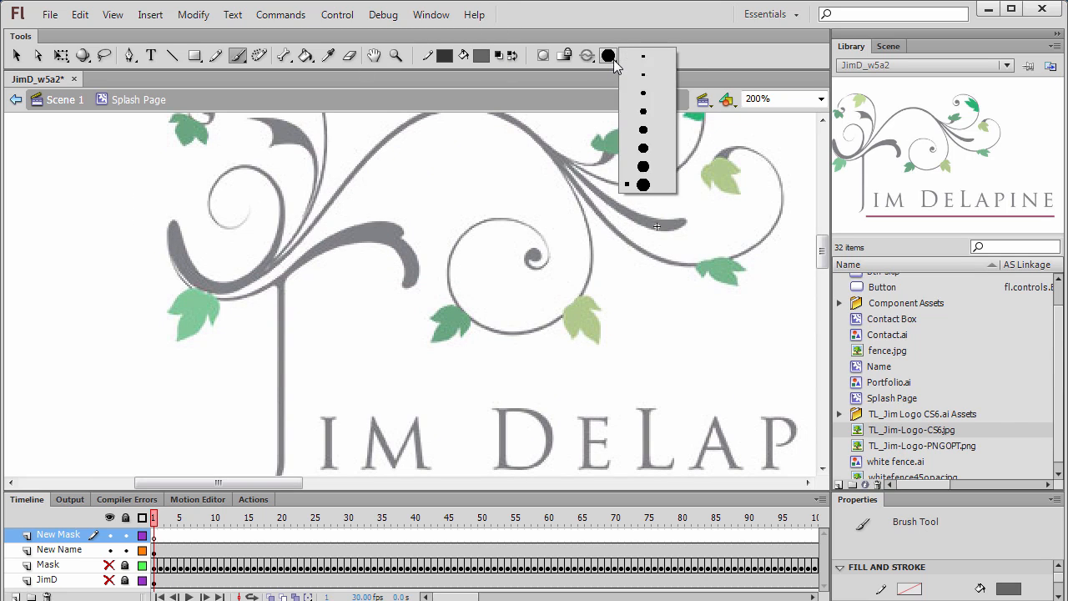
click(653, 185)
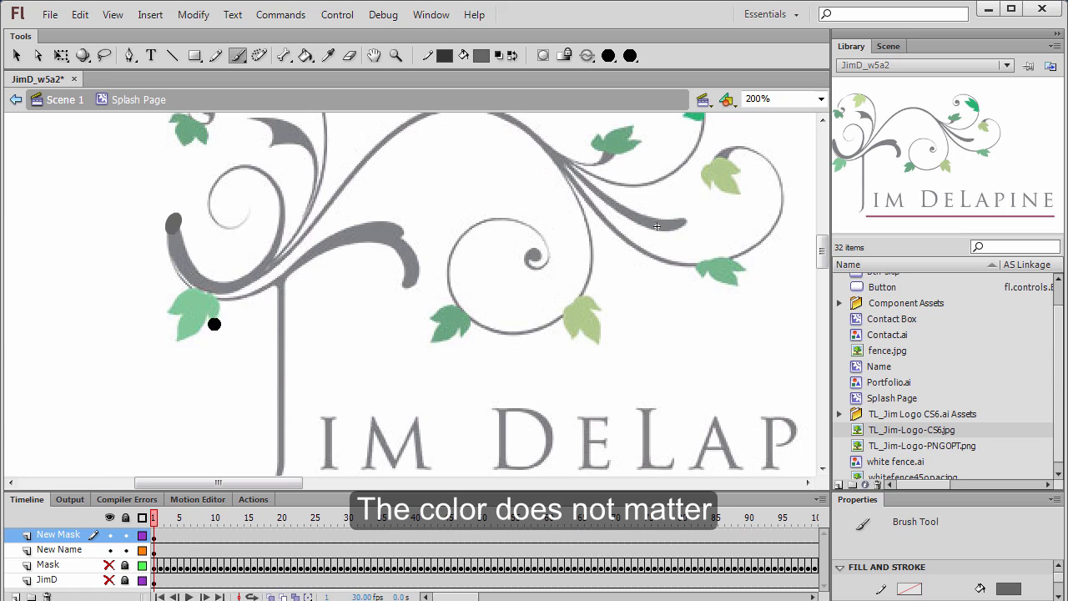
drag(166, 226, 177, 227)
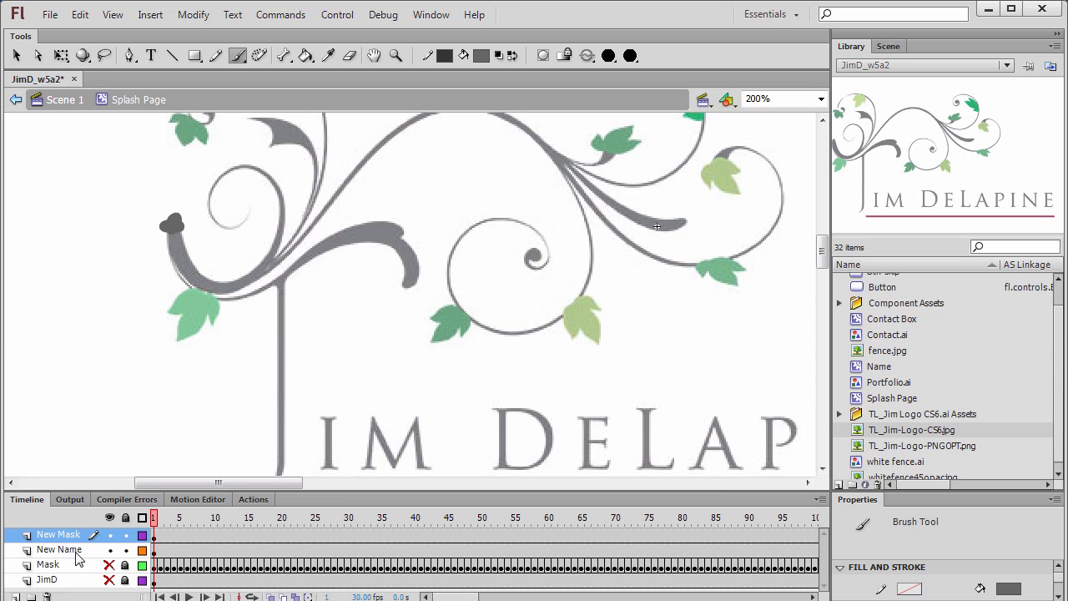
click(125, 550)
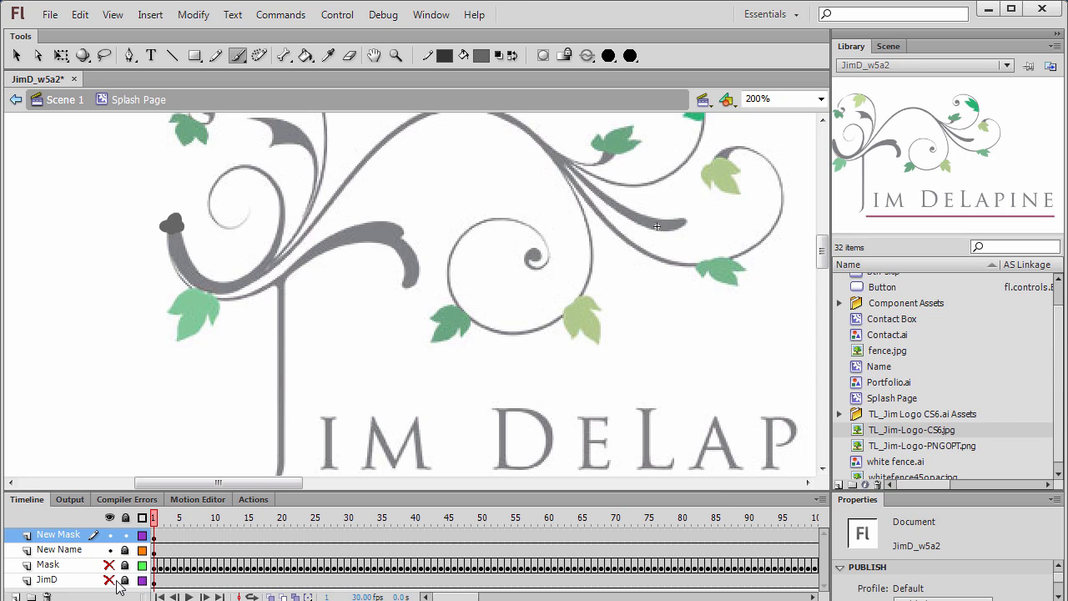
Step: Insert a duplicate keyframe at frame 2 of New Mask and extend the painted mask slightly further down the stem
click(155, 538)
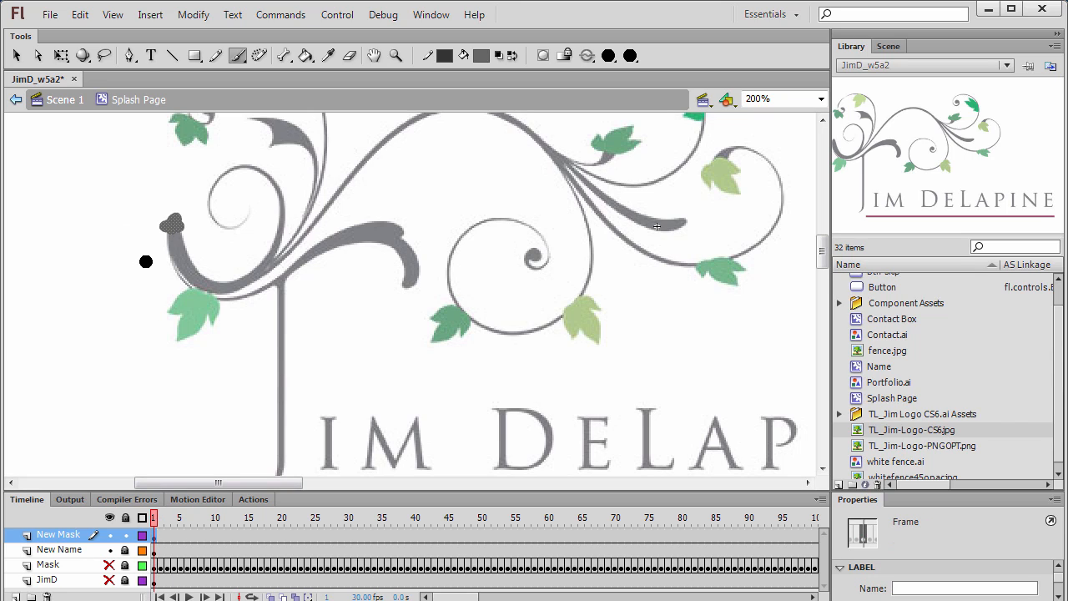
key(F6)
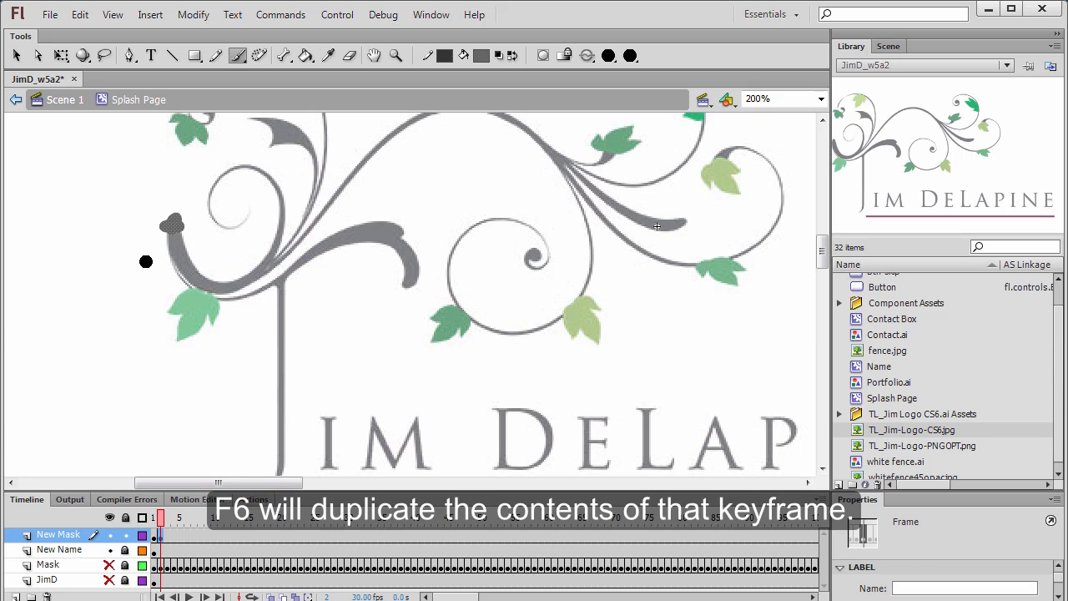
drag(167, 231, 170, 239)
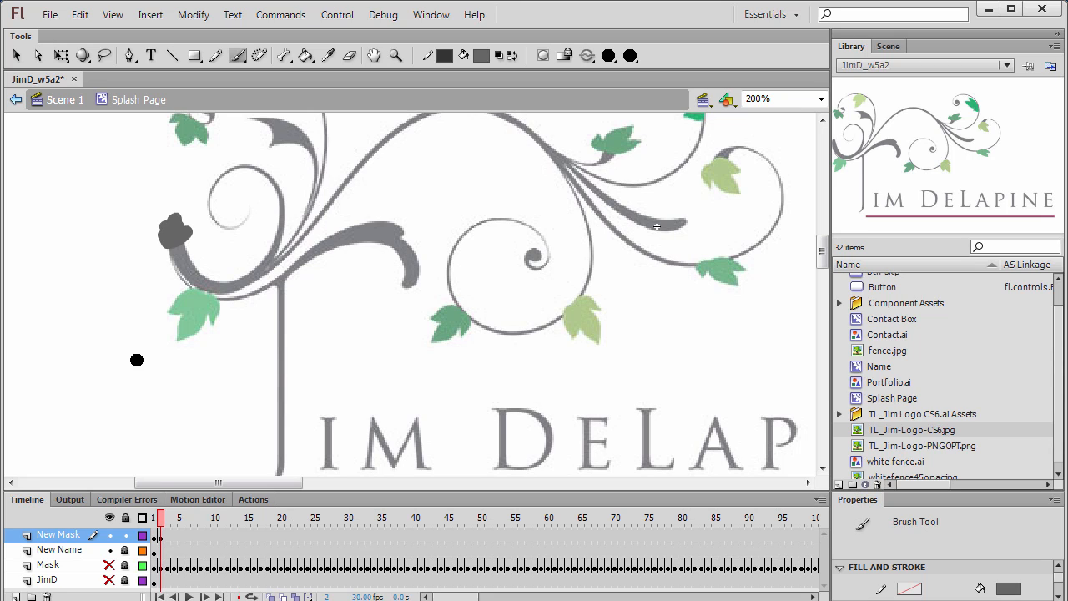
Step: Add duplicate keyframes on New Mask through frame 13, extending the brushed mask down the thick stem and over the green leaf
key(F6)
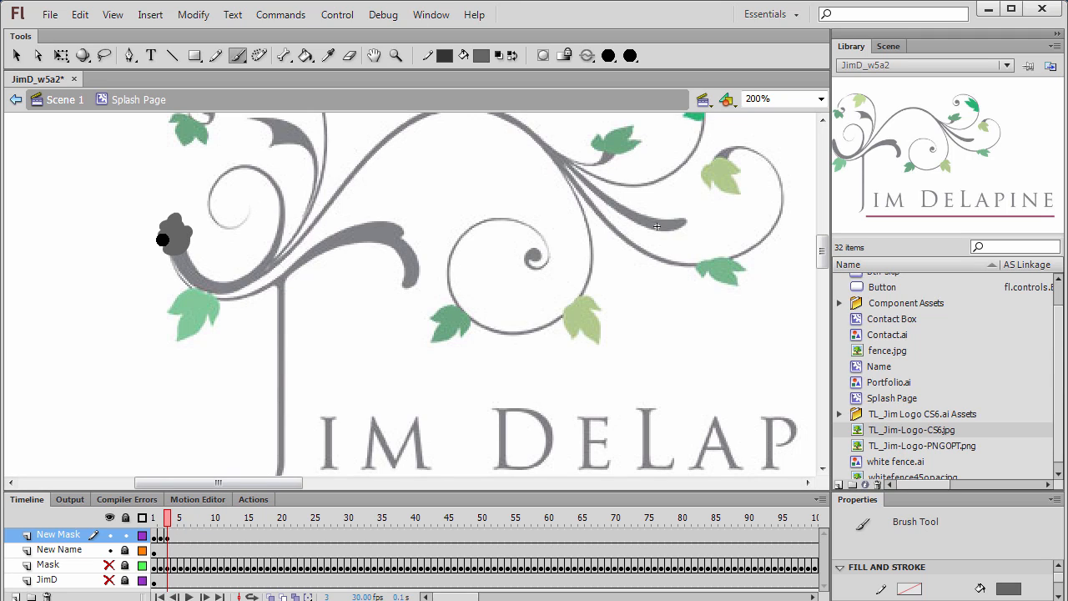
key(F6)
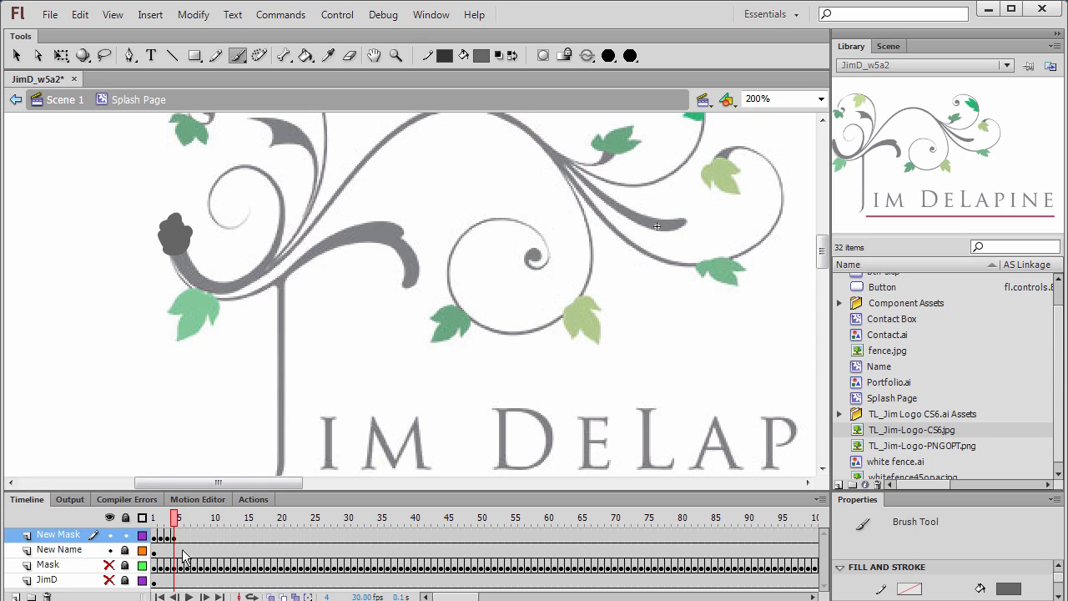
mouse_move(187, 247)
mouse_down()
mouse_move(165, 261)
mouse_move(201, 264)
mouse_move(173, 278)
mouse_move(205, 266)
mouse_move(177, 285)
mouse_move(213, 272)
mouse_move(213, 289)
mouse_move(176, 292)
mouse_move(219, 275)
mouse_move(221, 289)
mouse_move(165, 300)
mouse_move(216, 310)
mouse_move(234, 278)
mouse_move(212, 306)
mouse_move(232, 286)
mouse_move(238, 309)
mouse_move(240, 276)
mouse_move(237, 299)
mouse_move(191, 312)
mouse_move(165, 298)
mouse_move(248, 261)
mouse_move(250, 314)
mouse_move(172, 309)
mouse_up()
key(F6)
key(F6)
key(F6)
key(F6)
key(F6)
key(F6)
key(F6)
key(F6)
key(F6)
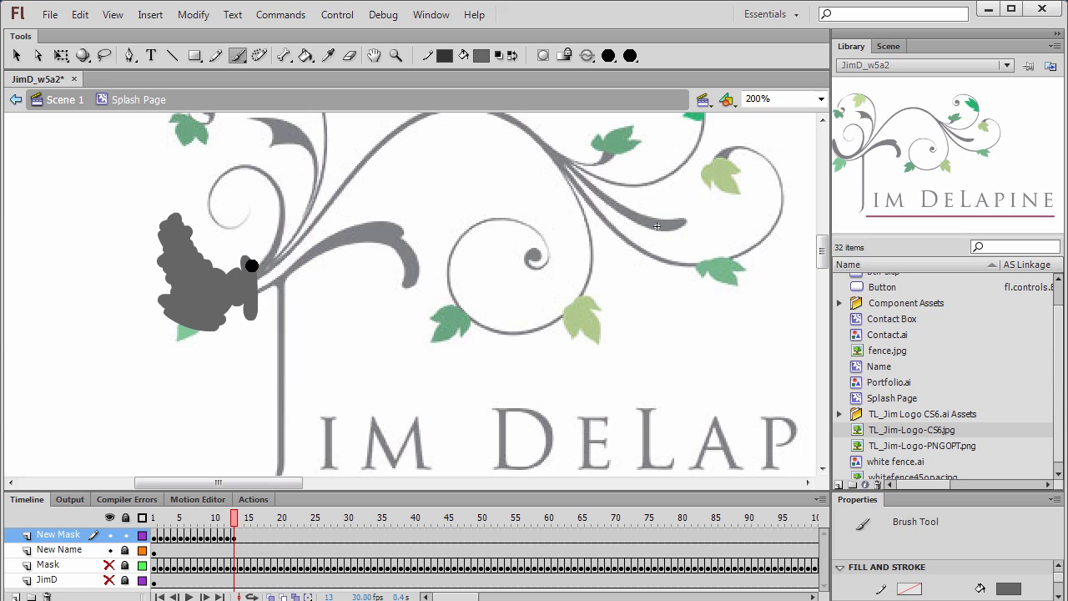
mouse_move(250, 263)
mouse_down()
mouse_move(263, 304)
mouse_move(243, 291)
mouse_move(257, 295)
mouse_move(174, 341)
mouse_up()
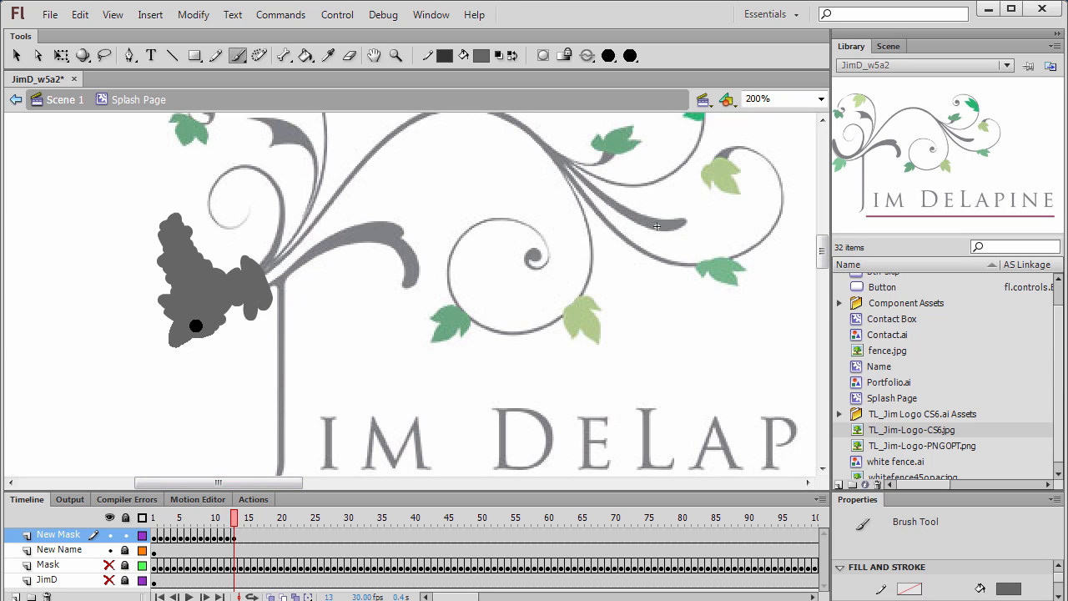
Step: Add keyframes 14 to 17 on New Mask and extend the painted mask across the junction where the branches meet the trunk
key(F6)
drag(254, 264, 272, 288)
key(F6)
mouse_move(264, 261)
mouse_down()
mouse_move(296, 281)
mouse_move(265, 261)
mouse_move(276, 250)
mouse_move(272, 269)
mouse_move(289, 251)
mouse_move(273, 271)
mouse_move(286, 297)
mouse_move(272, 299)
mouse_move(276, 288)
mouse_move(282, 304)
mouse_move(305, 259)
mouse_up()
key(F6)
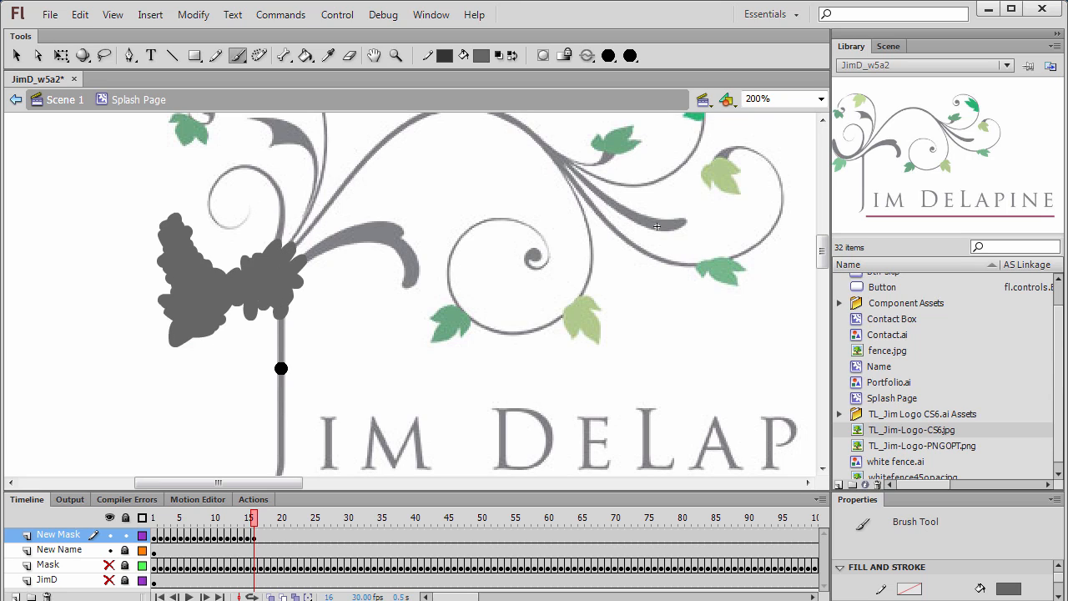
key(F6)
mouse_move(297, 292)
mouse_down()
mouse_move(305, 257)
mouse_move(293, 242)
mouse_move(265, 243)
mouse_move(276, 232)
mouse_move(296, 238)
mouse_move(281, 328)
mouse_up()
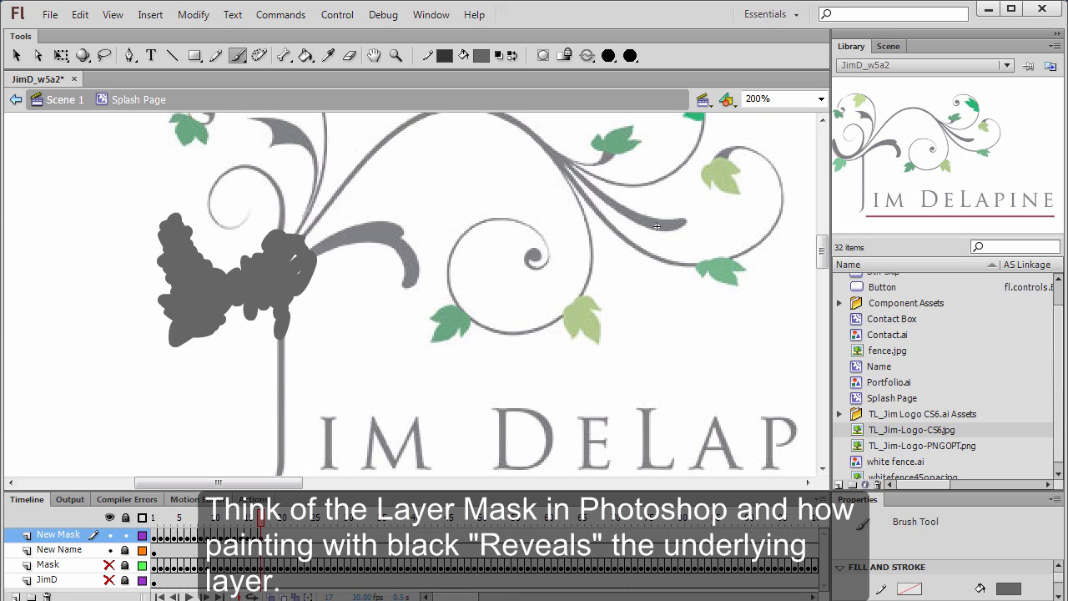
Step: Review the painted mask frames by scrubbing the timeline out to frame 207 and back to frame 1
mouse_move(261, 519)
mouse_down()
mouse_move(782, 522)
mouse_move(841, 572)
mouse_move(684, 560)
mouse_move(695, 552)
mouse_up()
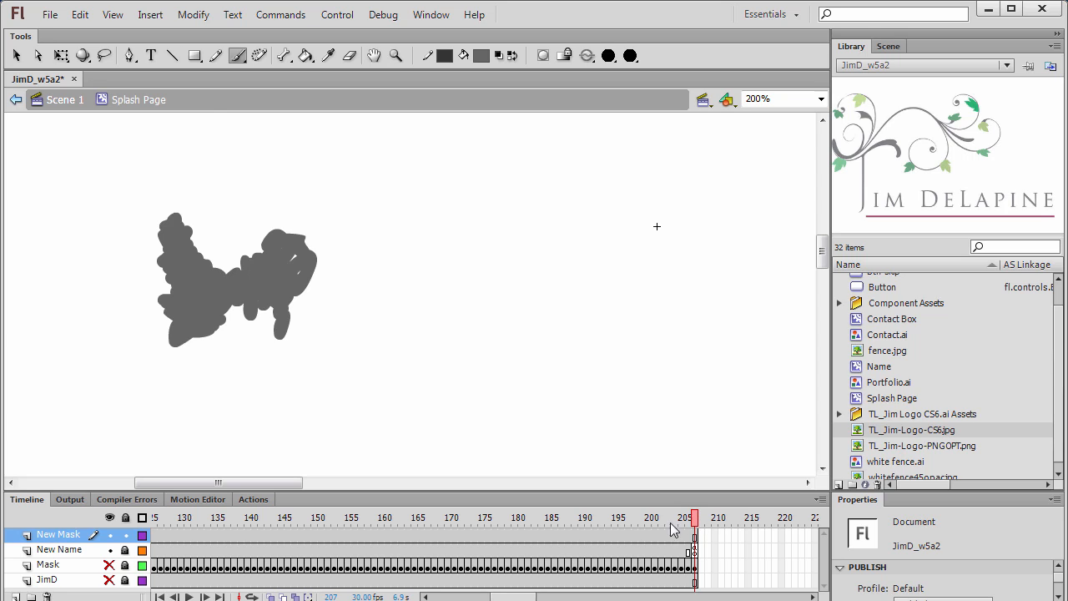
drag(696, 518, 18, 526)
key(Return)
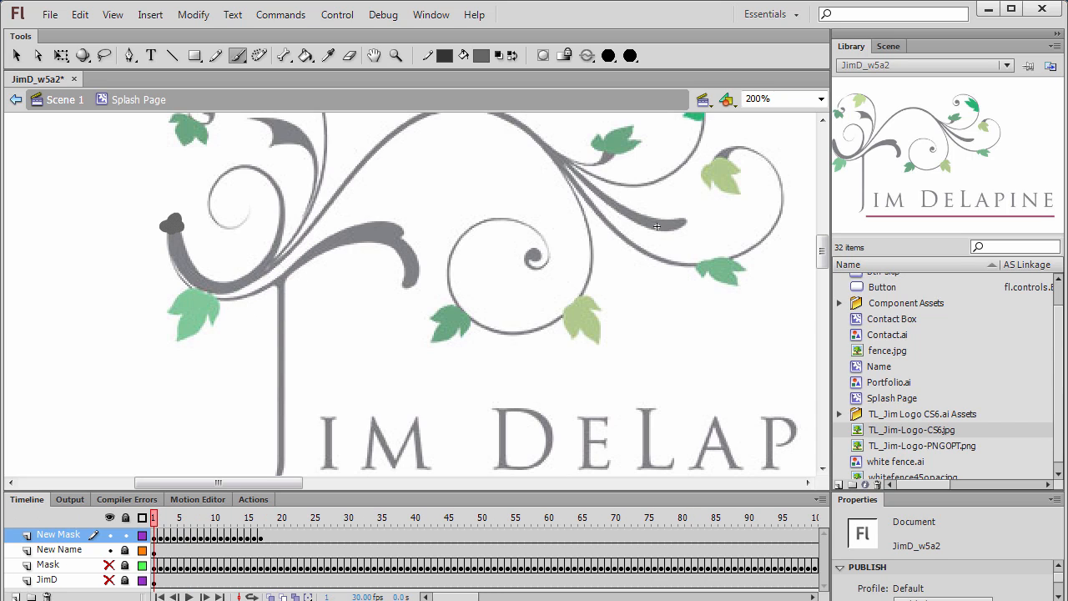
Step: Convert the New Mask layer into a mask for the New Name layer and scrub the timeline to preview the logo reveal
click(71, 536)
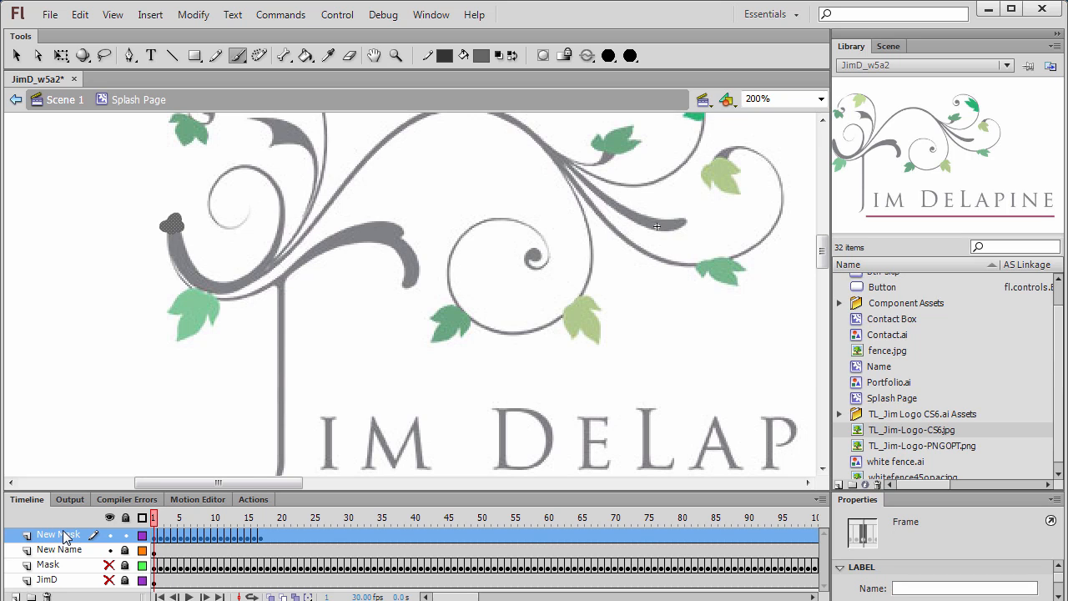
right_click(65, 535)
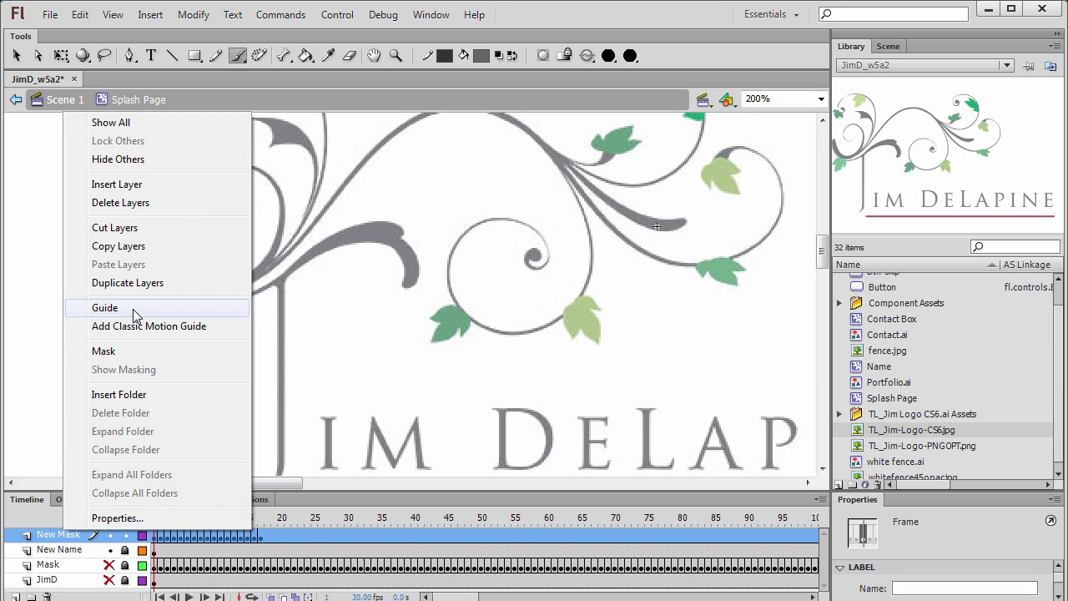
click(98, 351)
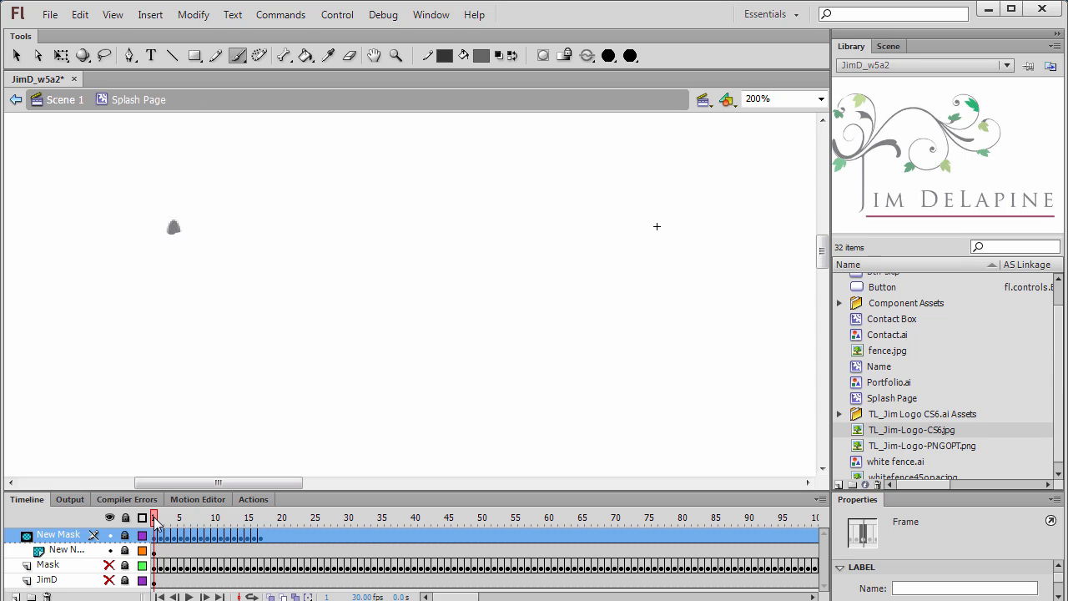
mouse_move(155, 517)
mouse_down()
mouse_move(214, 518)
mouse_move(120, 515)
mouse_move(189, 523)
mouse_move(351, 499)
mouse_move(84, 506)
mouse_move(276, 512)
mouse_move(127, 523)
mouse_move(242, 516)
mouse_move(208, 517)
mouse_move(110, 589)
mouse_up()
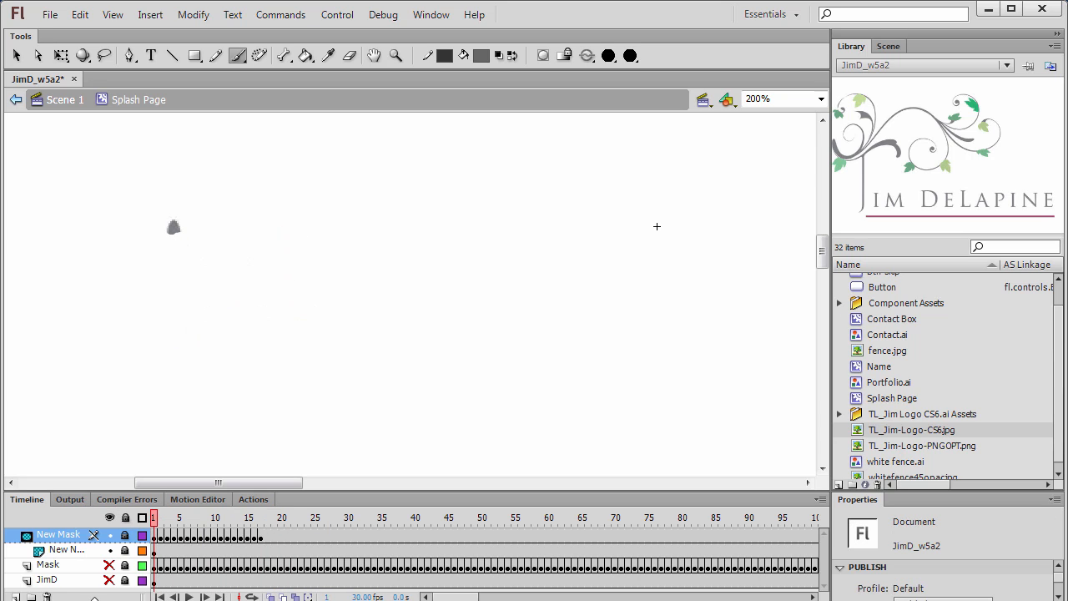
Step: Hide the New Mask and New Name layers, show the Mask and original logo layers, and move the playhead to frame 44
click(109, 535)
click(110, 550)
drag(112, 571, 111, 595)
drag(150, 526, 442, 511)
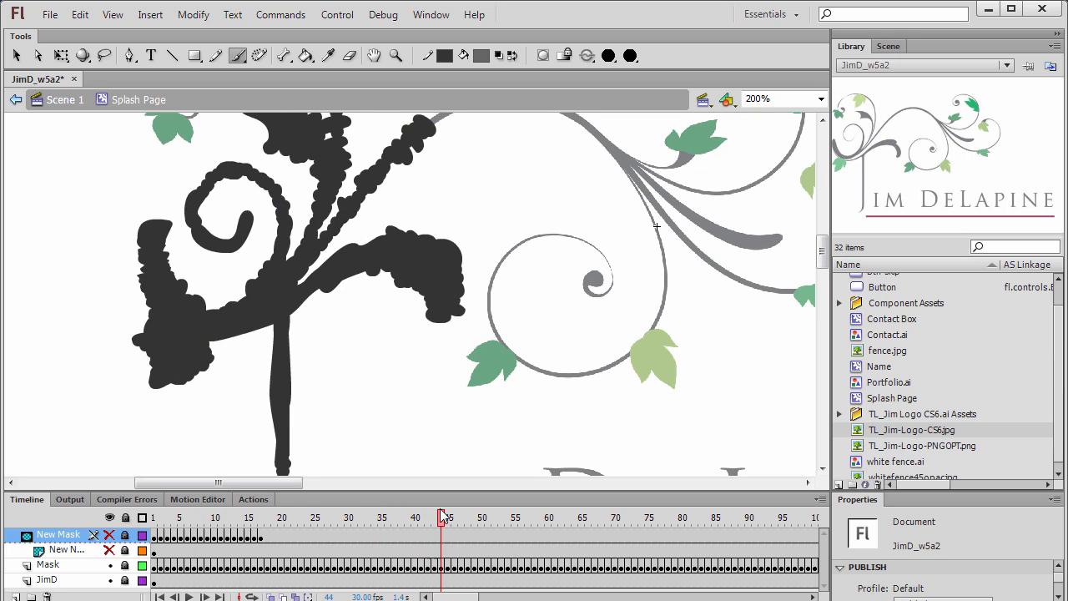
Step: Turn the Mask layer into a mask for the original logo layer, scrub through its reveal, and return to frame 1
click(50, 565)
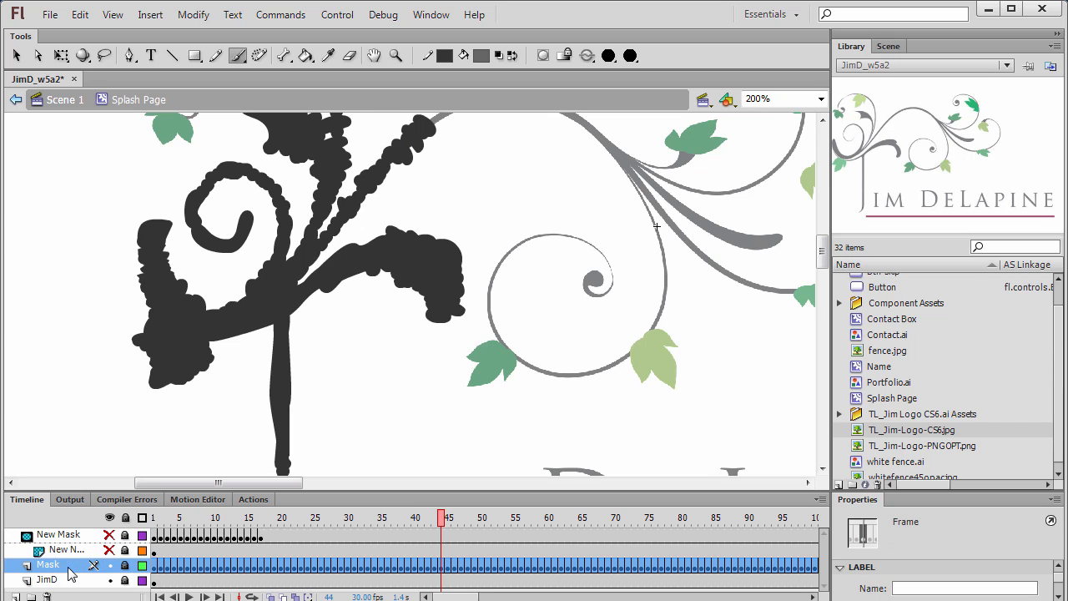
right_click(70, 572)
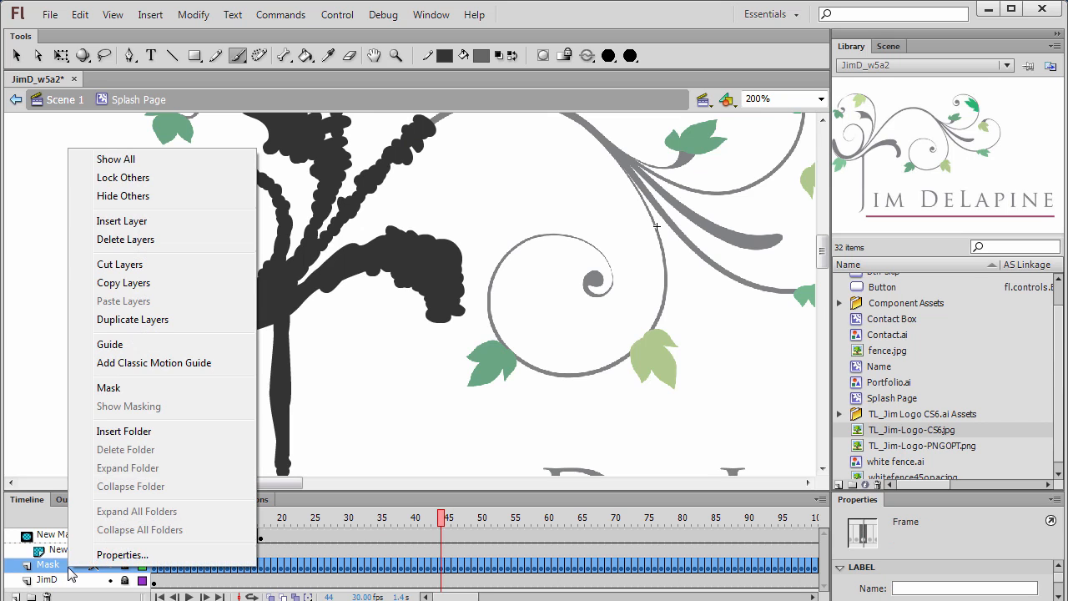
click(110, 385)
drag(444, 515, 240, 516)
drag(325, 517, 487, 500)
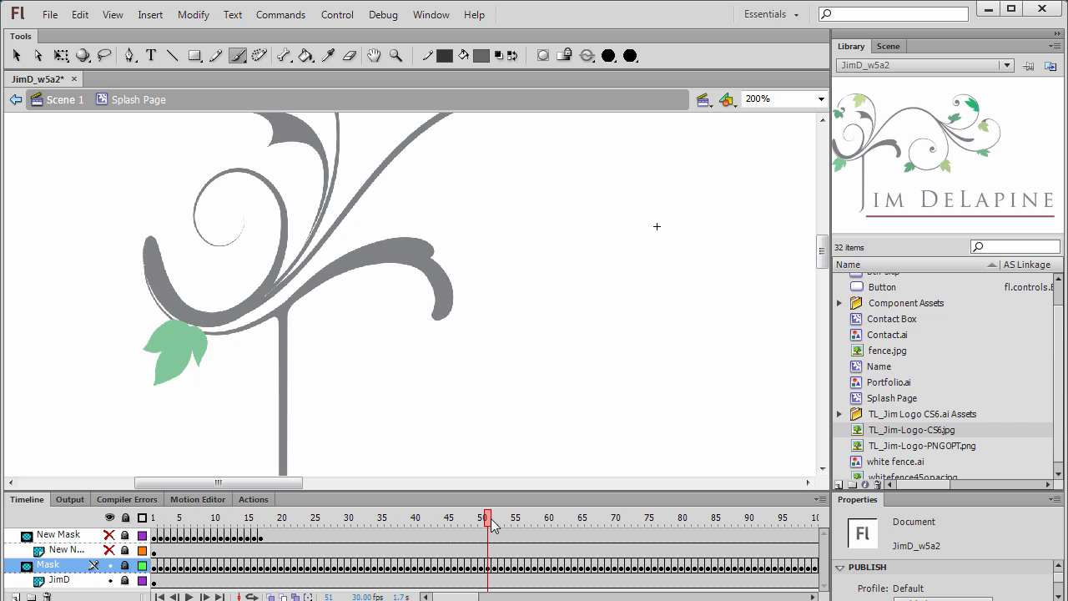
drag(489, 524, 62, 527)
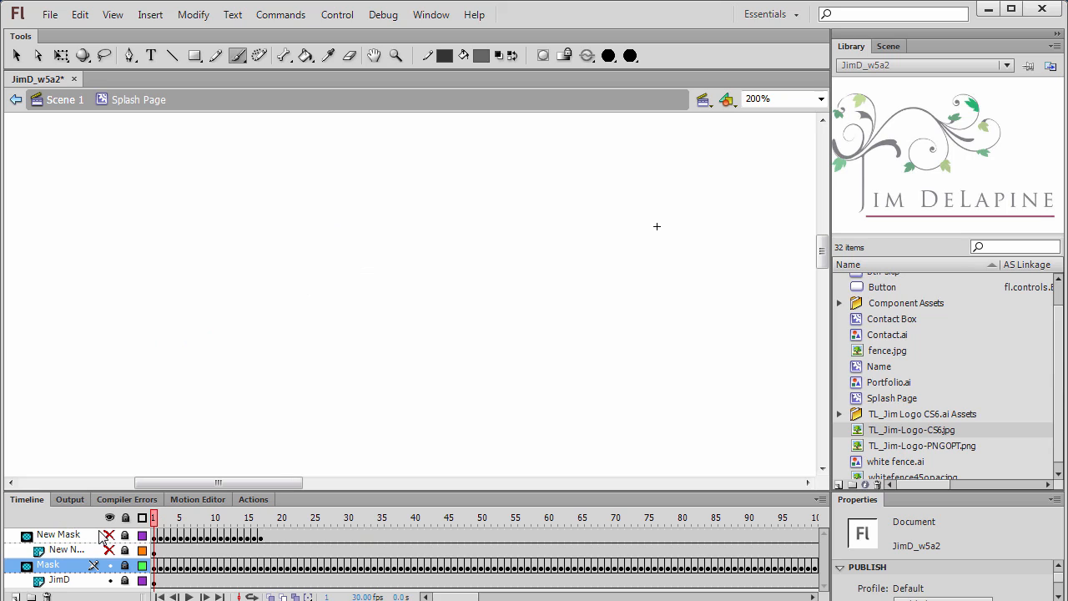